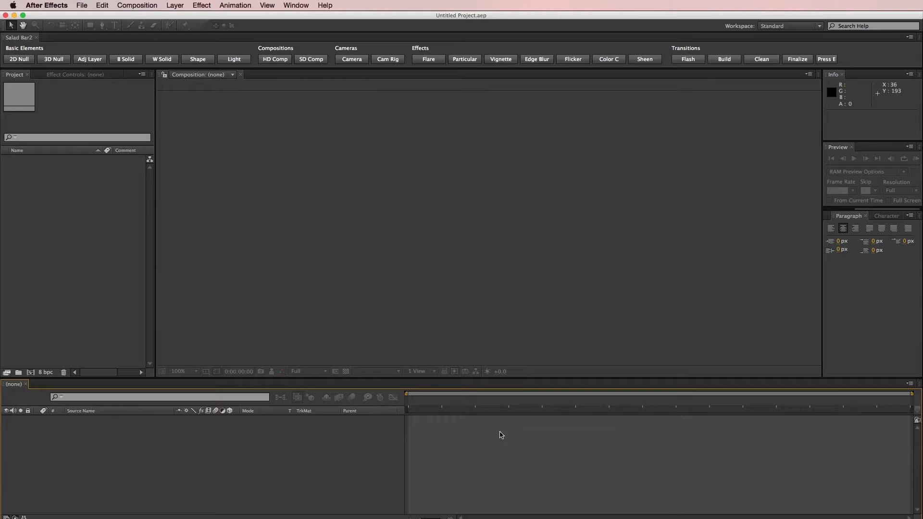
# Create a new HD composition and open it for editing
pyautogui.click(283, 61)
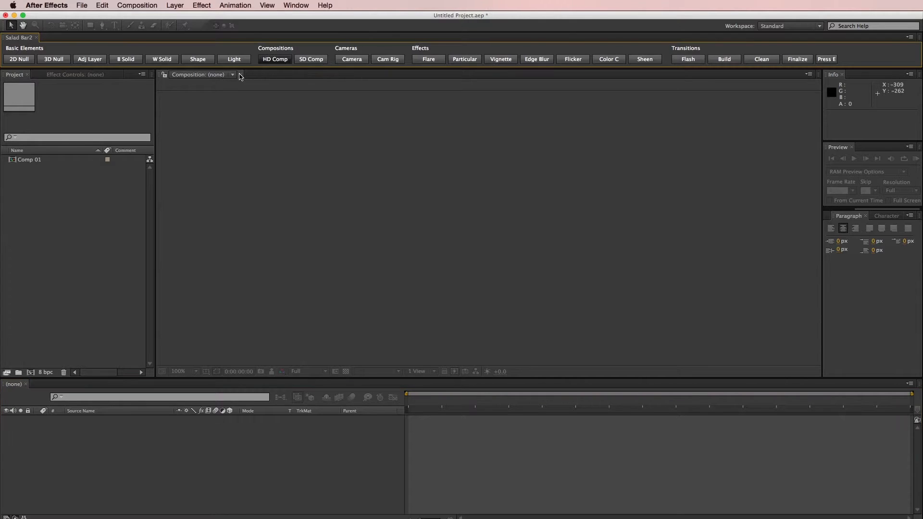
pyautogui.doubleClick(32, 162)
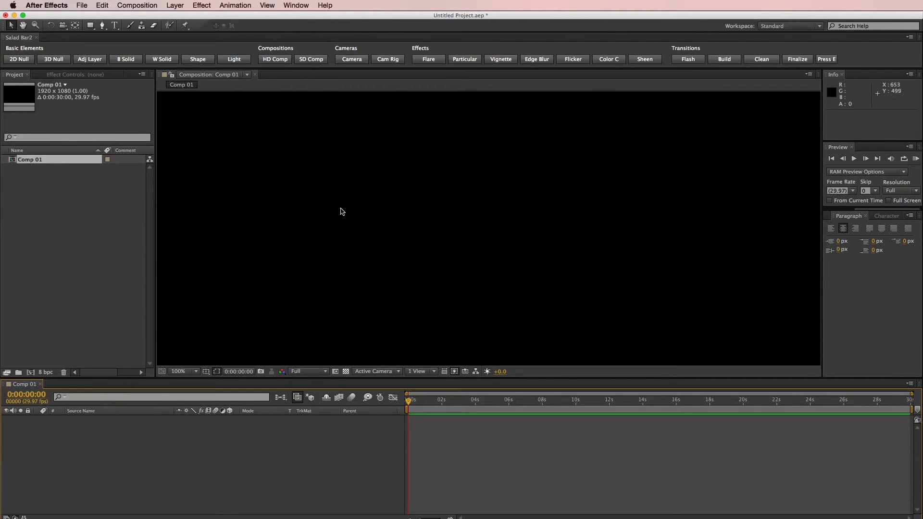
pyautogui.press('z')
pyautogui.keyDown('alt'); pyautogui.click(454, 241); pyautogui.keyUp('alt')
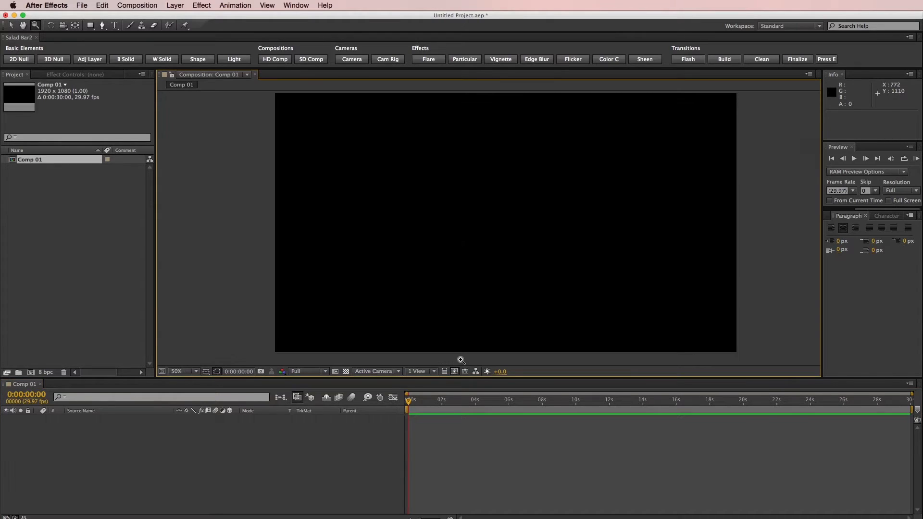
# Add a text layer reading "TEXT" and move it near the middle of the composition
pyautogui.press('super+t')
pyautogui.click(438, 229)
pyautogui.write('TEXT')
pyautogui.click(481, 443)
pyautogui.click(489, 422)
pyautogui.press('v')
pyautogui.moveTo(444, 186); pyautogui.dragTo(531, 196)
# Change the font of the whole TEXT layer to Helvetica in the Bold style
pyautogui.doubleClick(637, 421)
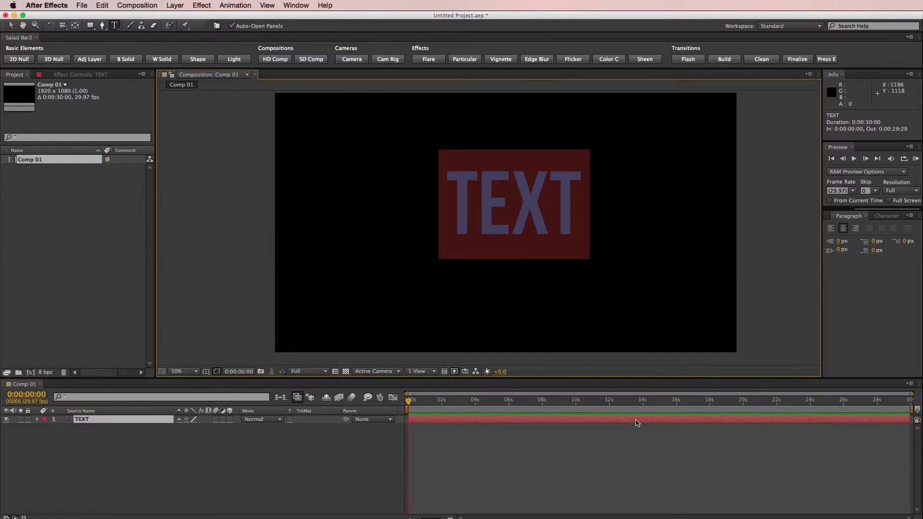
pyautogui.click(887, 216)
pyautogui.click(865, 229)
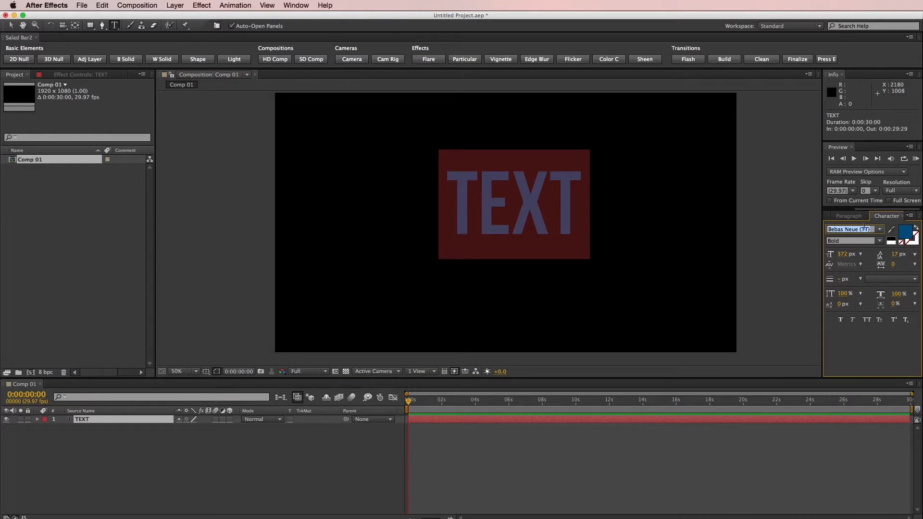
pyautogui.write('Hel')
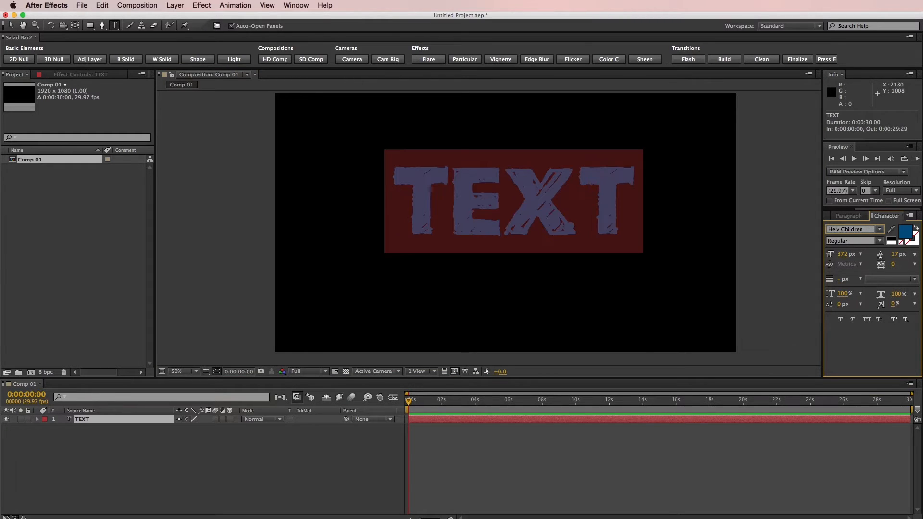
pyautogui.write('vetica')
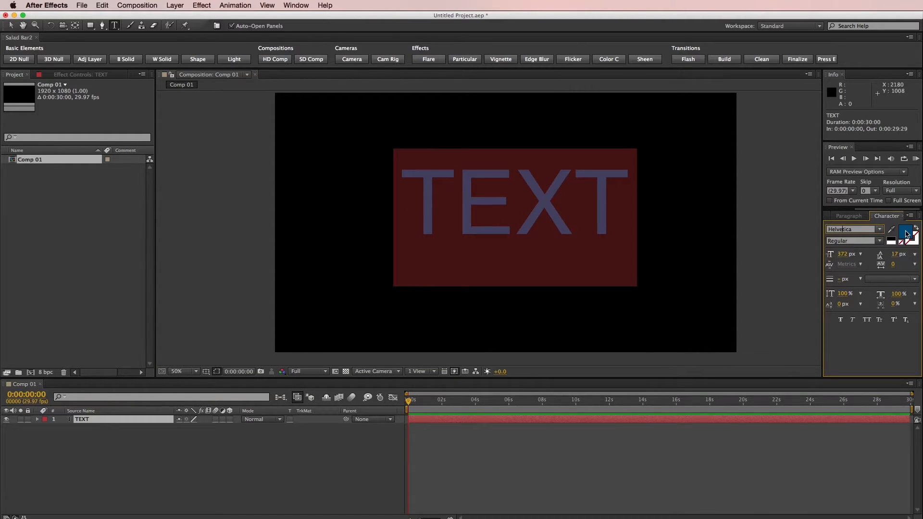
pyautogui.click(883, 241)
pyautogui.click(847, 289)
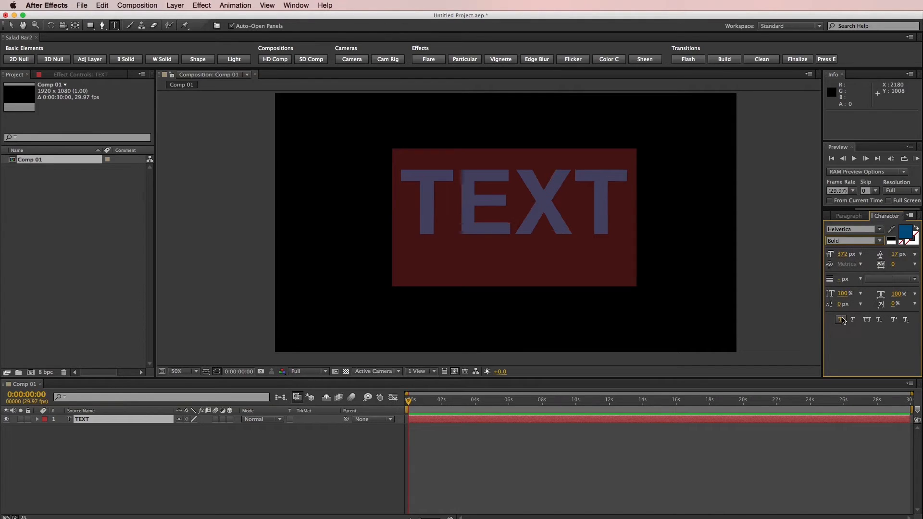
# Set the text size to 482 px and reposition the layer at about 952, 698 to centre it in the frame
pyautogui.moveTo(843, 255); pyautogui.dragTo(885, 283)
pyautogui.click(805, 457)
pyautogui.press('v')
pyautogui.moveTo(629, 222); pyautogui.dragTo(619, 247)
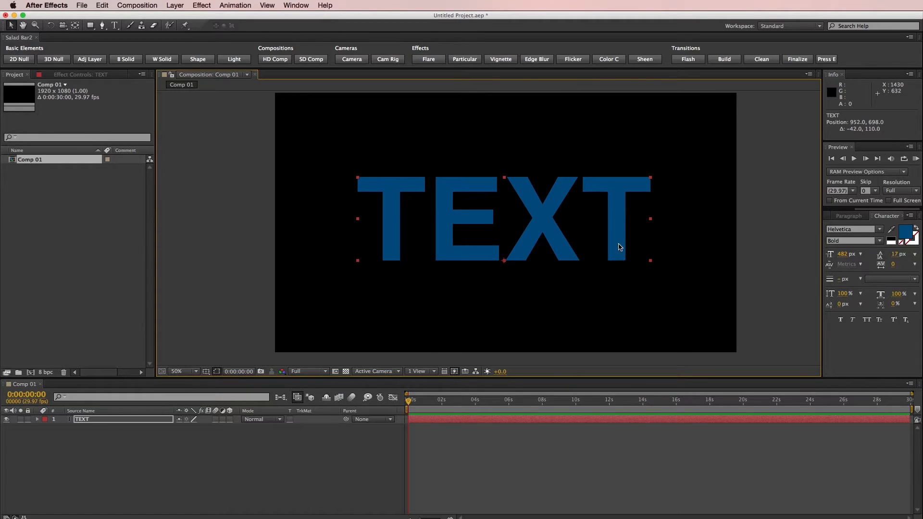
# Apply the Ramp effect to the TEXT layer and move the start of the ramp to 960, 322
pyautogui.moveTo(823, 220); pyautogui.dragTo(776, 219)
pyautogui.click(791, 218)
pyautogui.click(872, 226)
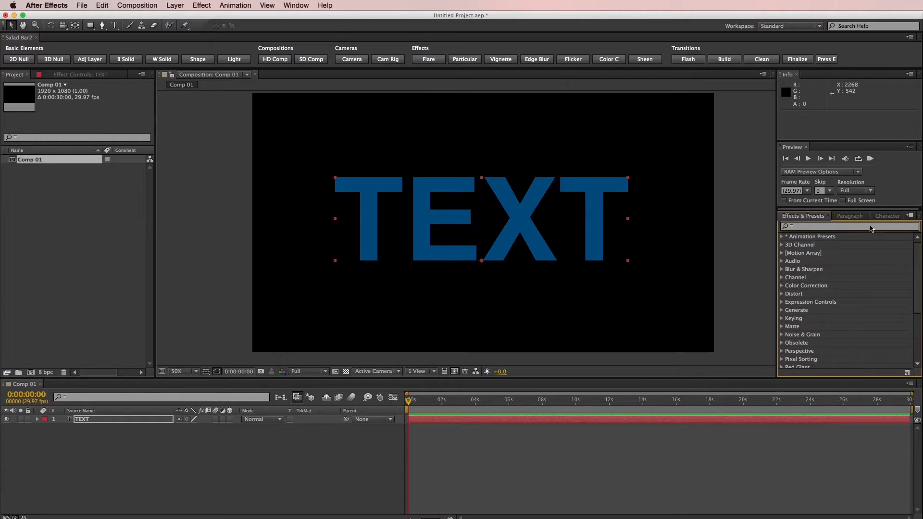
pyautogui.write('ramp')
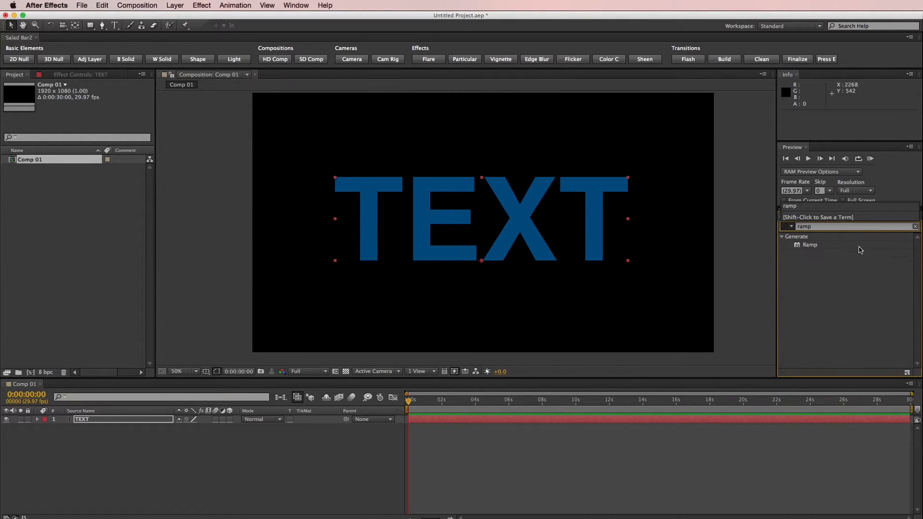
pyautogui.moveTo(817, 246); pyautogui.dragTo(593, 252)
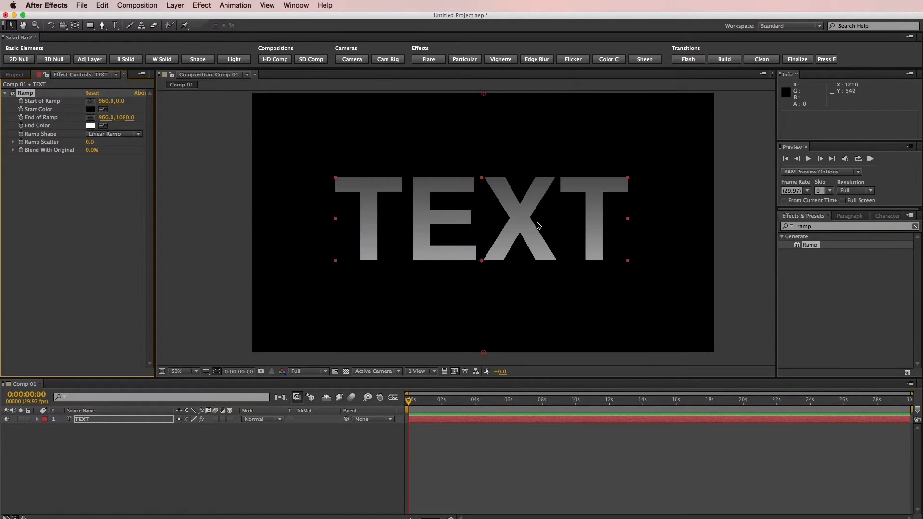
pyautogui.moveTo(120, 101); pyautogui.dragTo(250, 113)
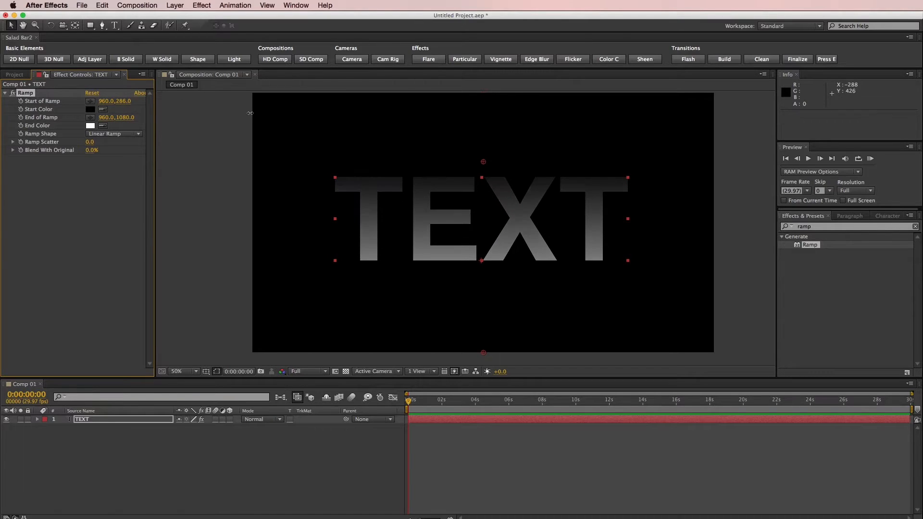
pyautogui.moveTo(482, 167); pyautogui.dragTo(485, 175)
# Find the Fractal Noise effect and add it to the TEXT layer below the Ramp effect
pyautogui.click(860, 272)
pyautogui.click(862, 228)
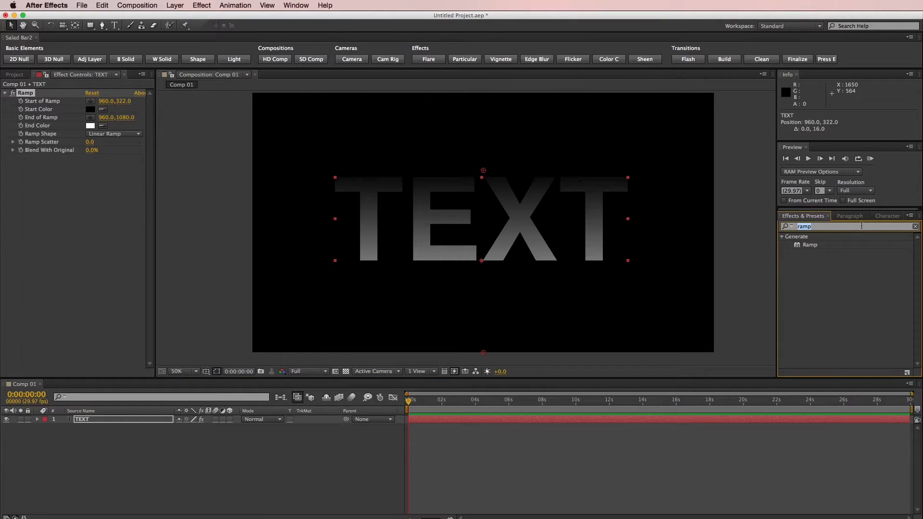
pyautogui.write('fra')
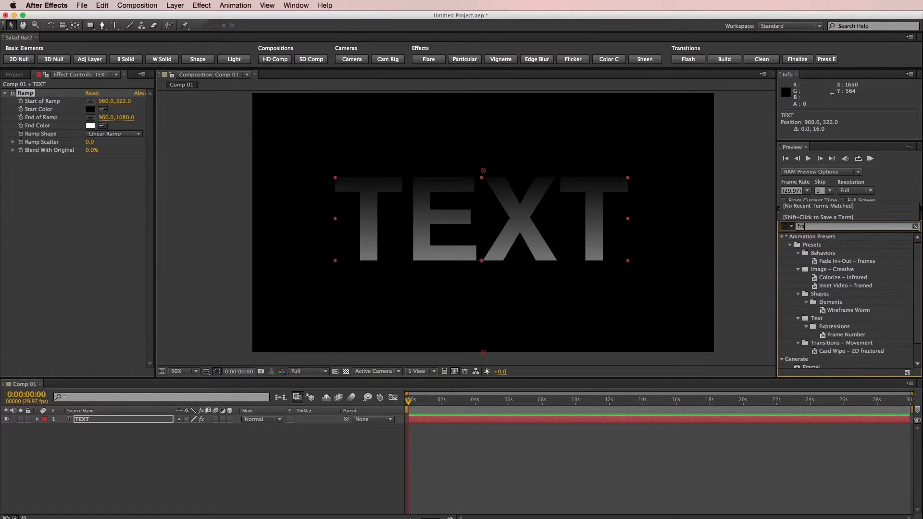
pyautogui.write('c')
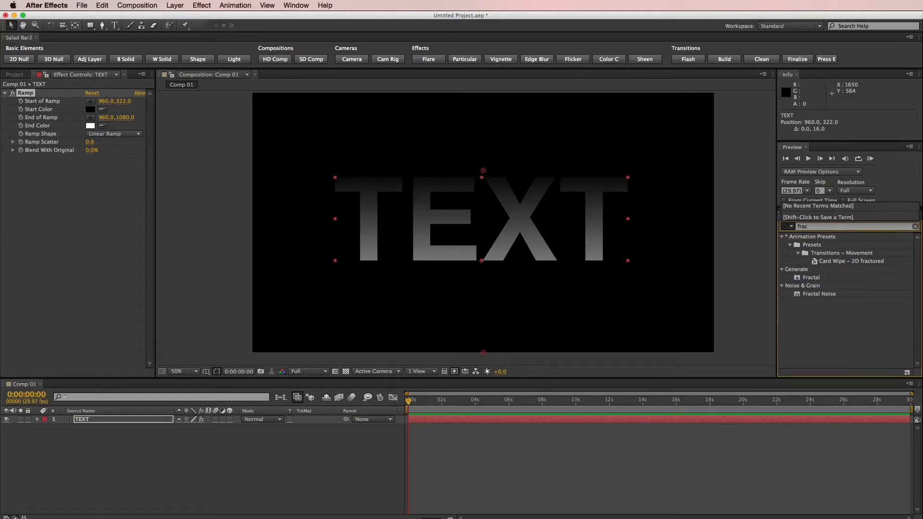
pyautogui.moveTo(834, 295); pyautogui.dragTo(78, 222)
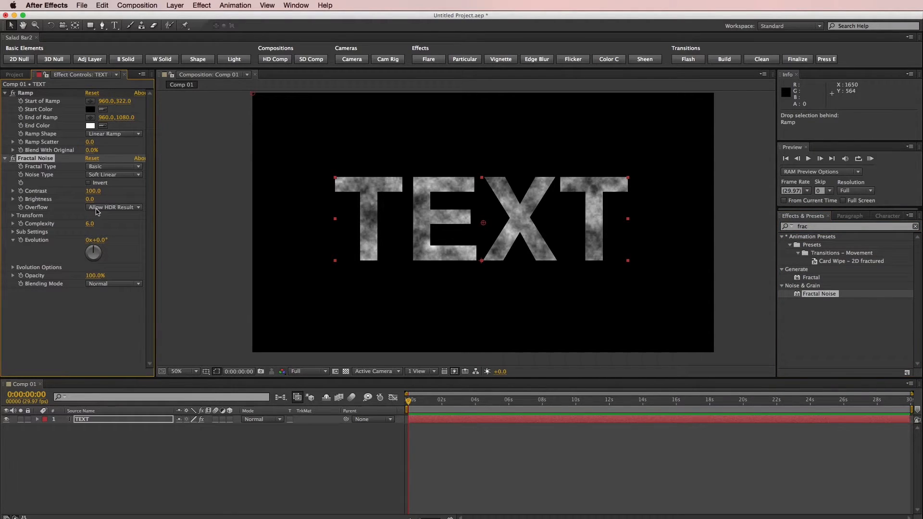
# Turn off uniform scaling for the Fractal Noise and set its scale width to 4150 and scale height to 7
pyautogui.click(10, 216)
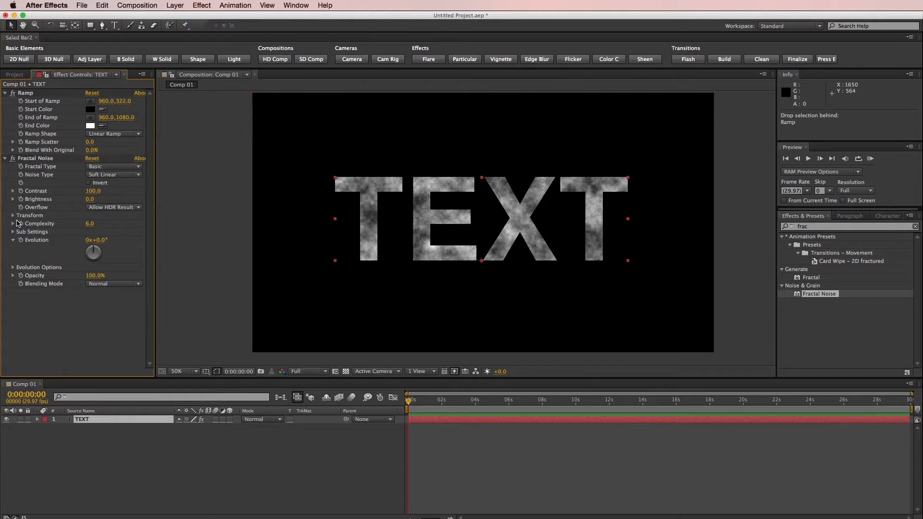
pyautogui.click(12, 216)
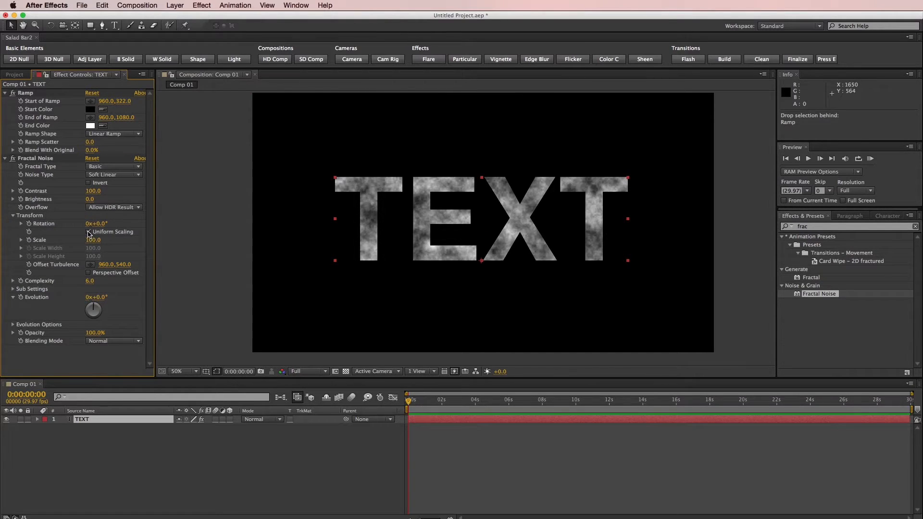
pyautogui.click(88, 232)
pyautogui.moveTo(93, 254); pyautogui.dragTo(289, 252)
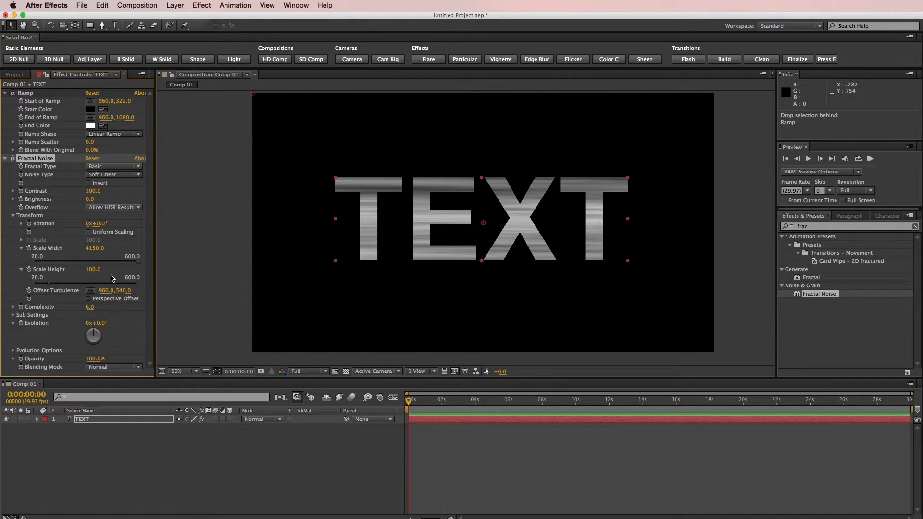
pyautogui.moveTo(92, 270)
pyautogui.mouseDown()
pyautogui.moveTo(40, 272)
pyautogui.moveTo(90, 270)
pyautogui.mouseUp()
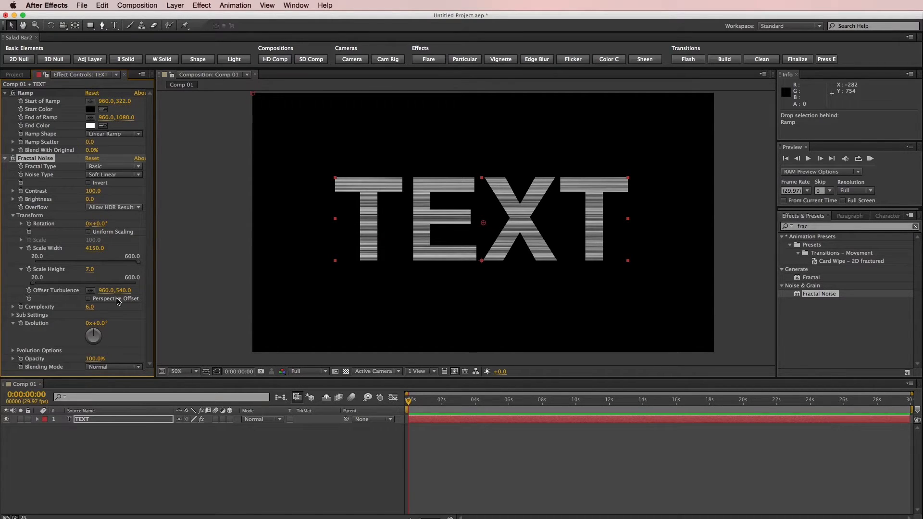
# Set the Fractal Noise blending mode to Add and its opacity to 25%
pyautogui.click(103, 369)
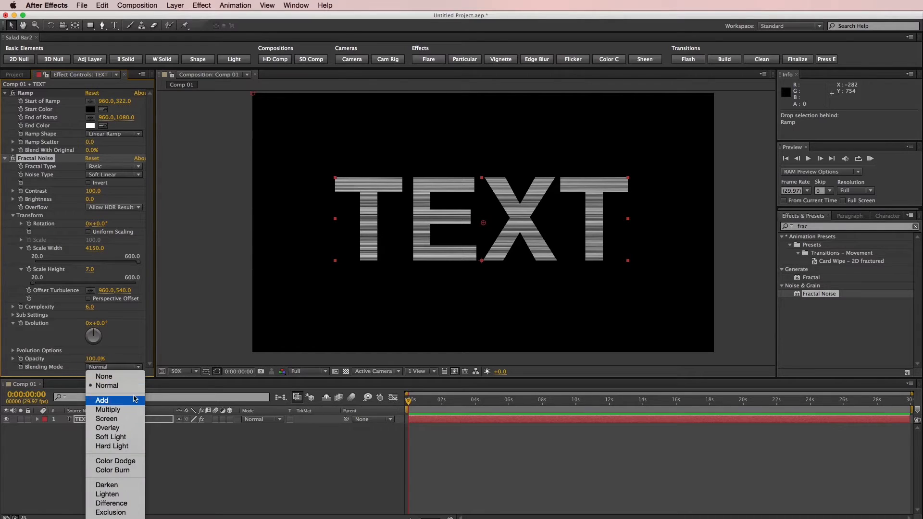
pyautogui.click(109, 402)
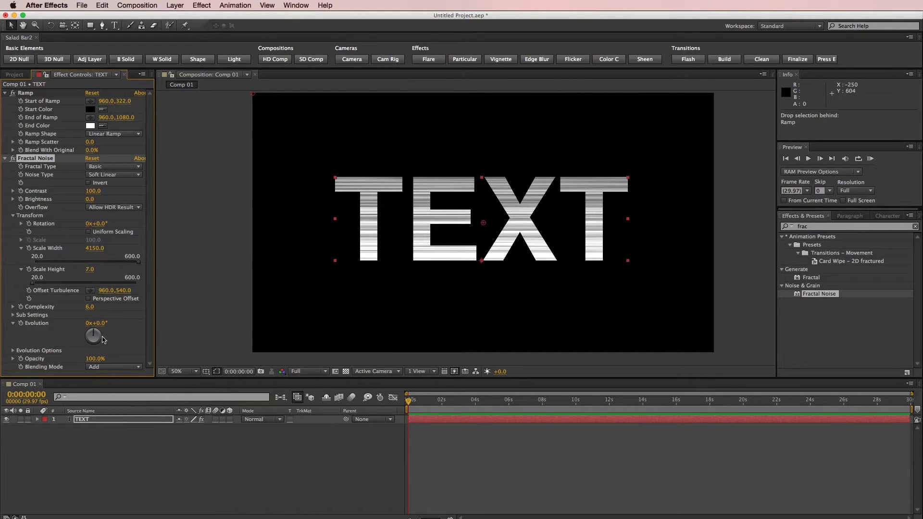
pyautogui.moveTo(96, 359); pyautogui.dragTo(58, 355)
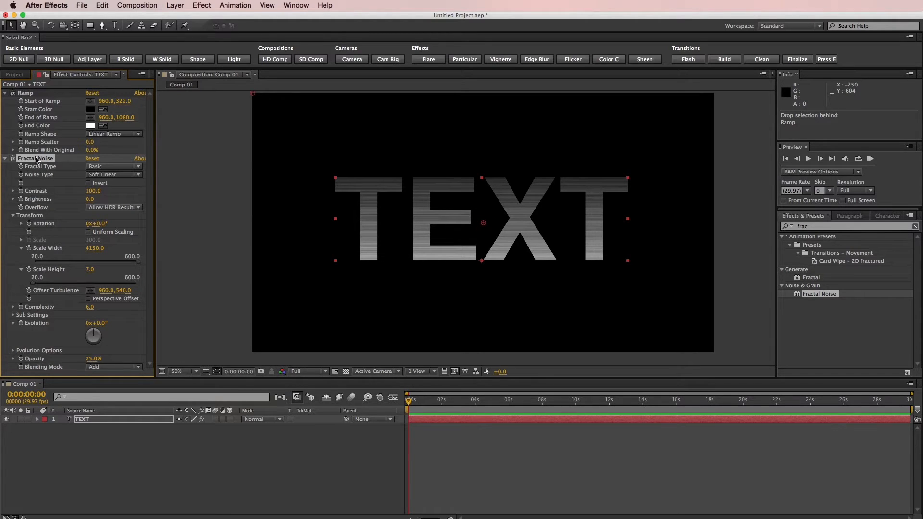
# Duplicate the Fractal Noise effect and set the copy's scale width and scale height to 1
pyautogui.press('super+d')
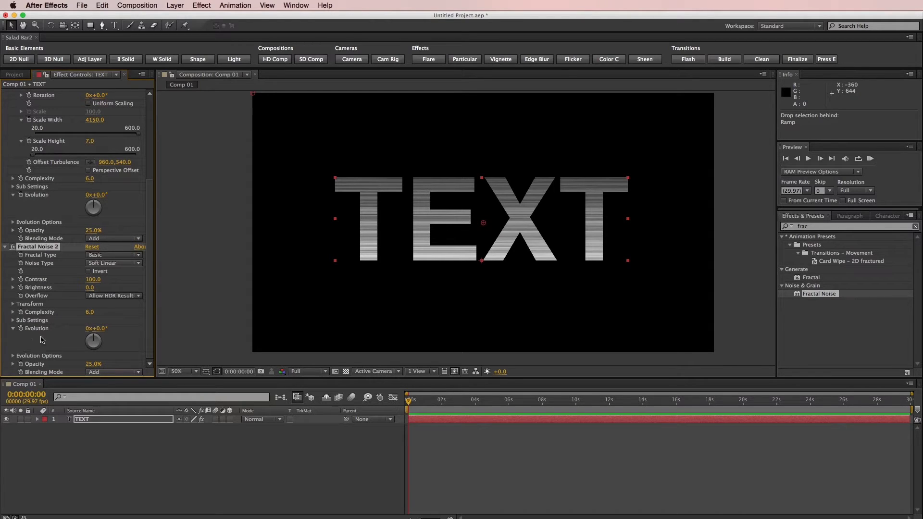
pyautogui.click(12, 304)
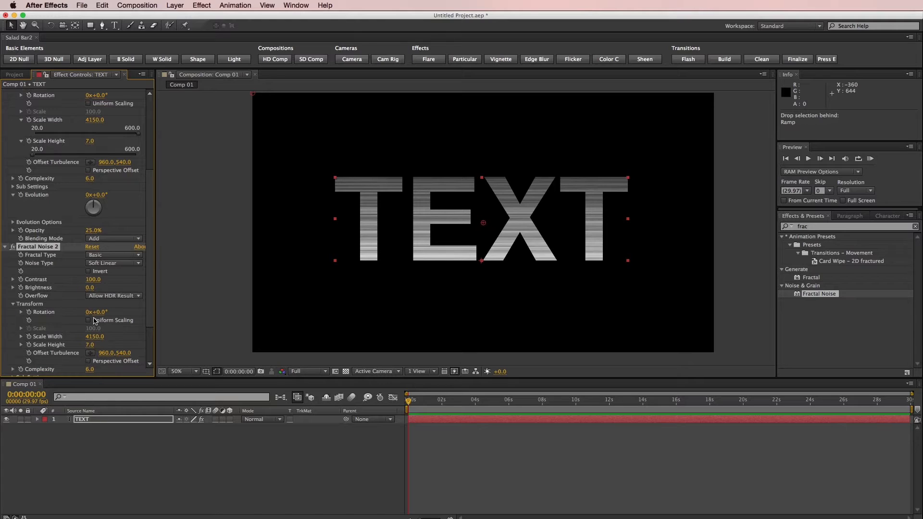
pyautogui.click(95, 337)
pyautogui.write('1')
pyautogui.press('Tab')
pyautogui.write('1')
pyautogui.press('Return')
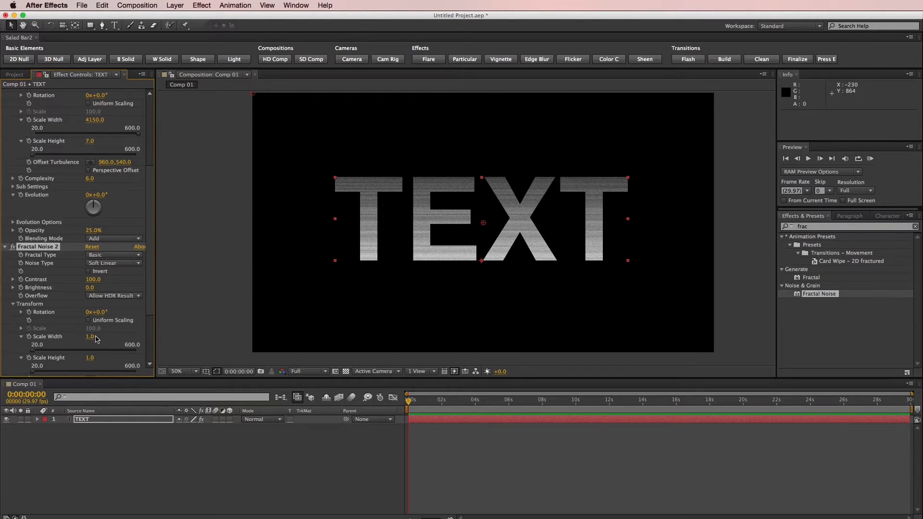
# Lower the opacity of the second Fractal Noise effect to 12% and deselect the layer
pyautogui.scroll(-5, 145, 287)
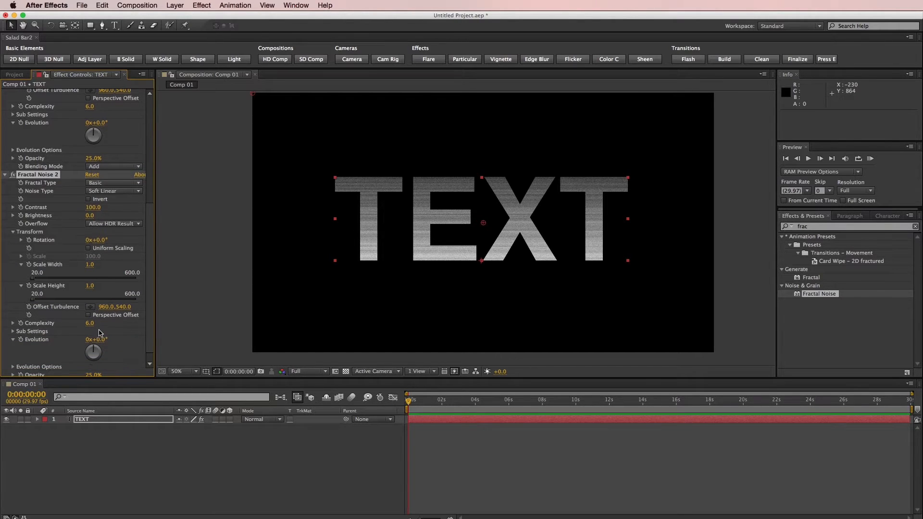
pyautogui.scroll(-1, 143, 318)
pyautogui.moveTo(91, 364); pyautogui.dragTo(84, 364)
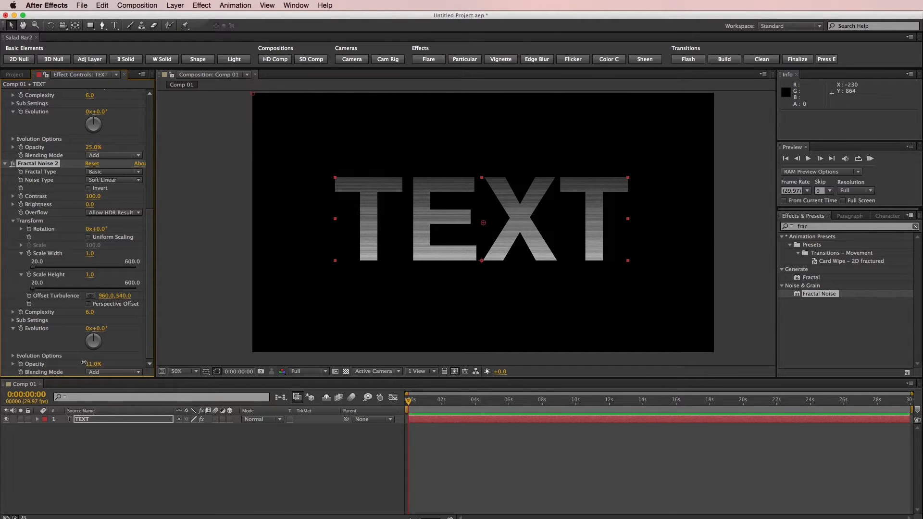
pyautogui.click(175, 460)
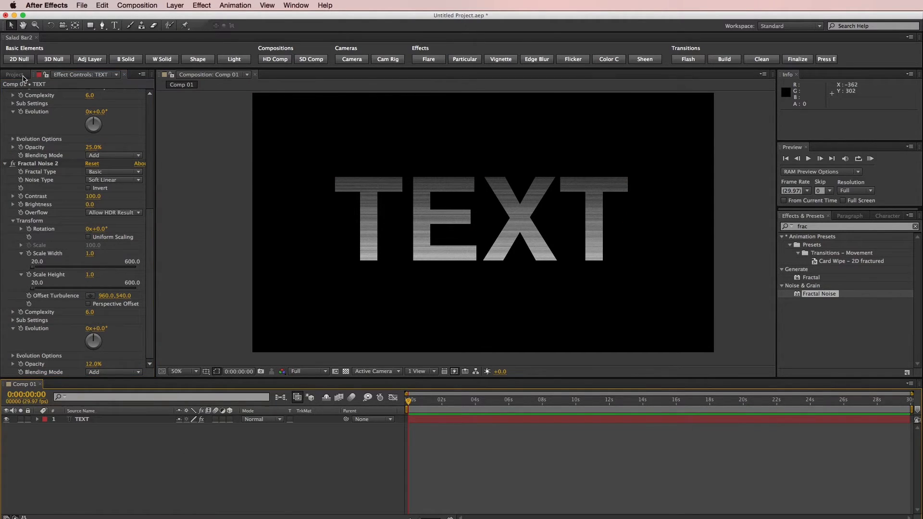
# Rename the Comp 01 composition as "Text"
pyautogui.click(17, 74)
pyautogui.click(75, 247)
pyautogui.click(36, 161)
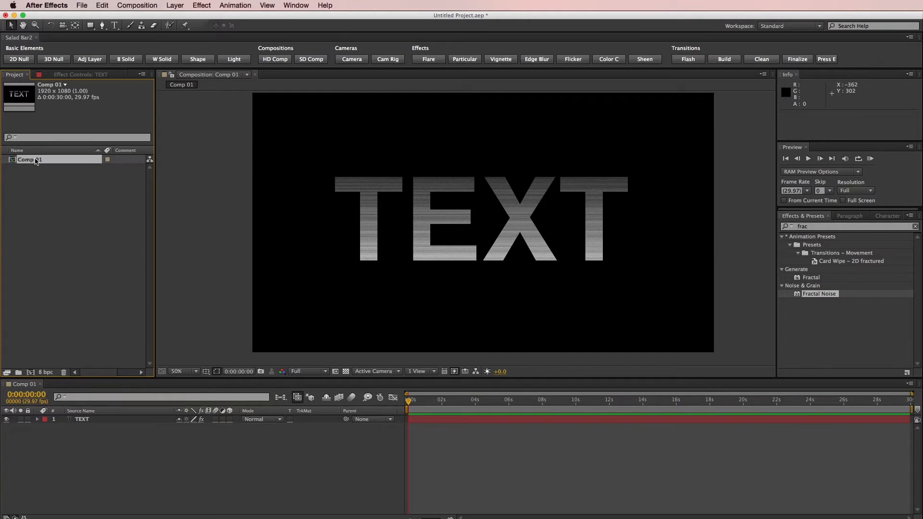
pyautogui.write('Text')
pyautogui.press('Return')
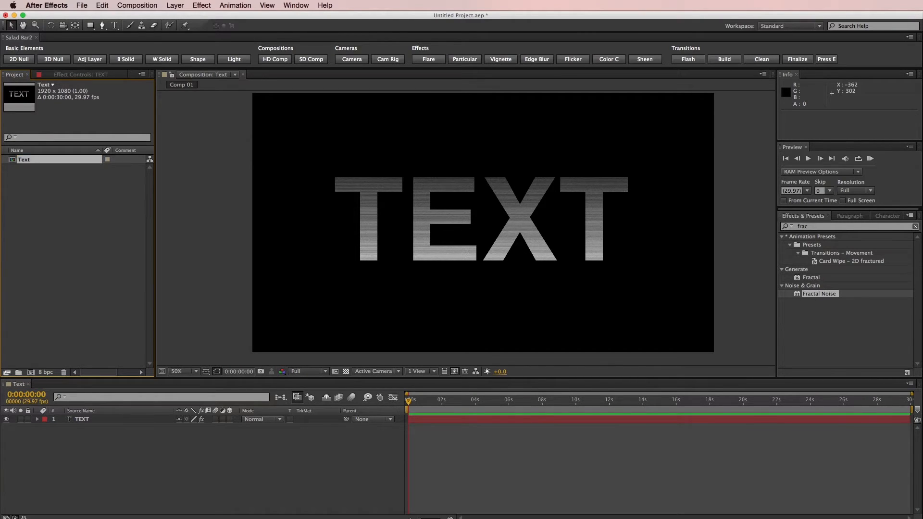
pyautogui.click(648, 481)
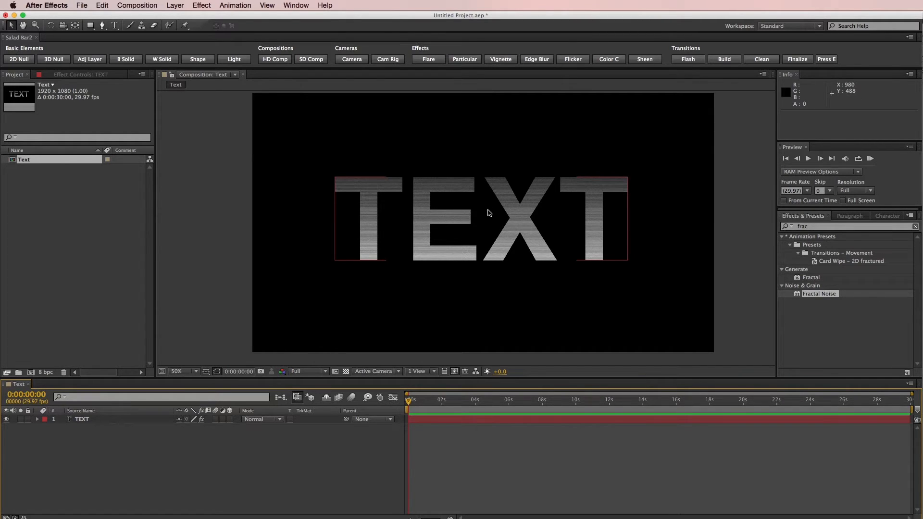
# Create a new HD composition and name it "Reflection Map"
pyautogui.click(275, 59)
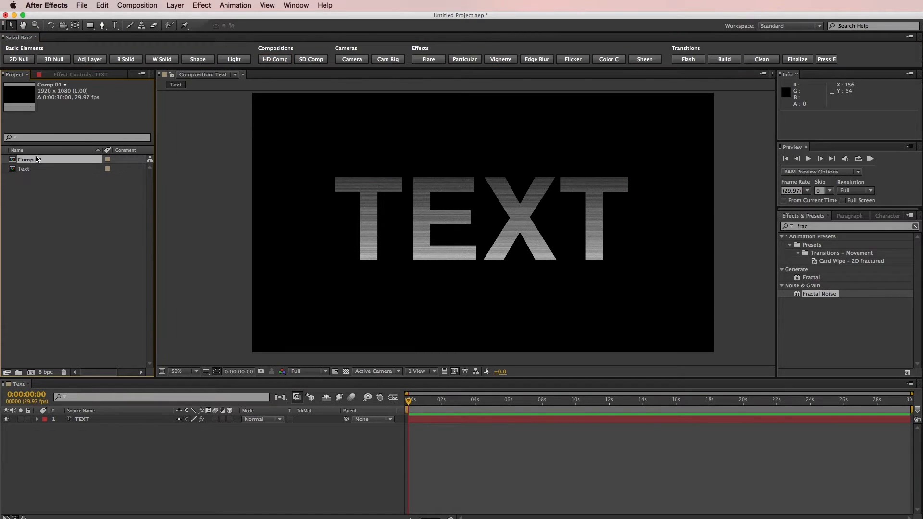
pyautogui.click(36, 159)
pyautogui.write('Reflection')
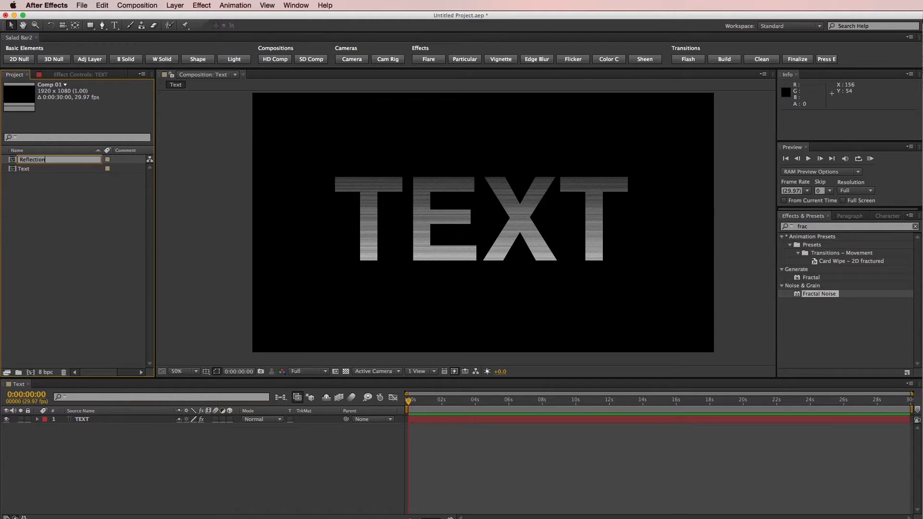
pyautogui.write(' Map')
pyautogui.press('Return')
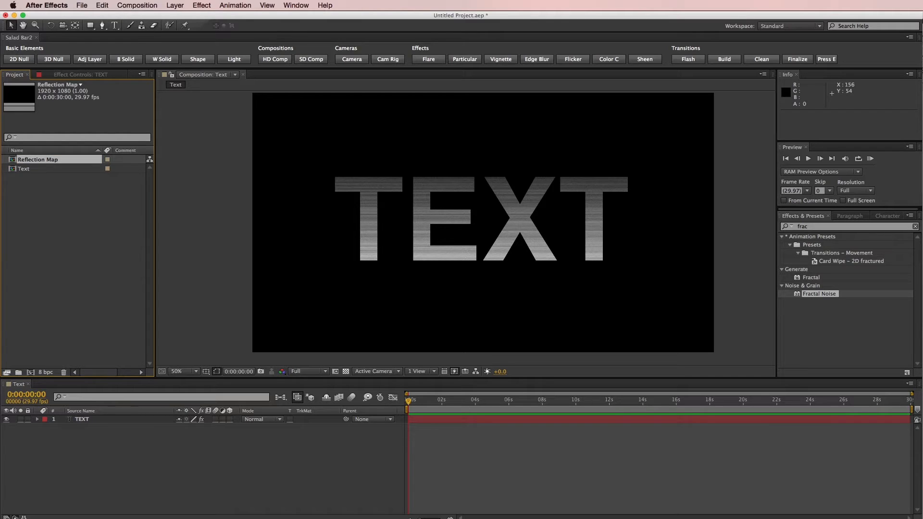
# Open the Reflection Map composition, add a black solid and apply the Fractal Noise effect to it
pyautogui.doubleClick(13, 160)
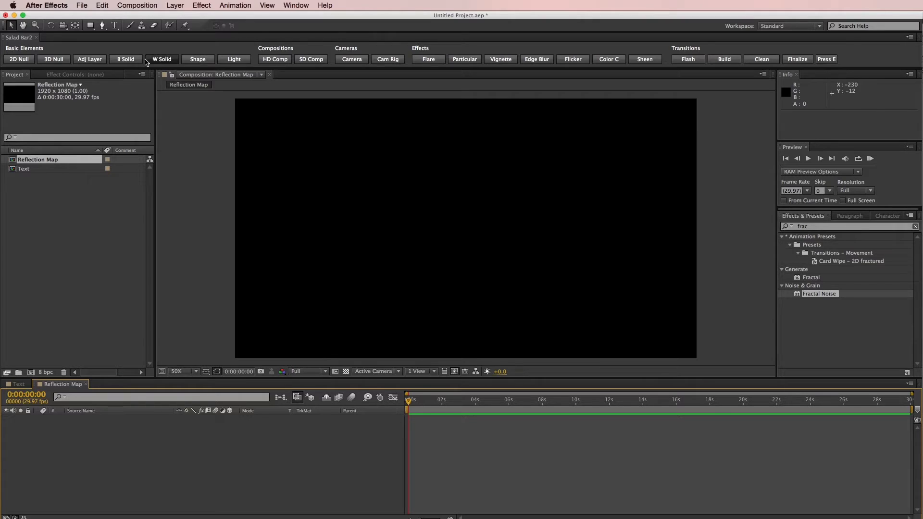
pyautogui.click(125, 59)
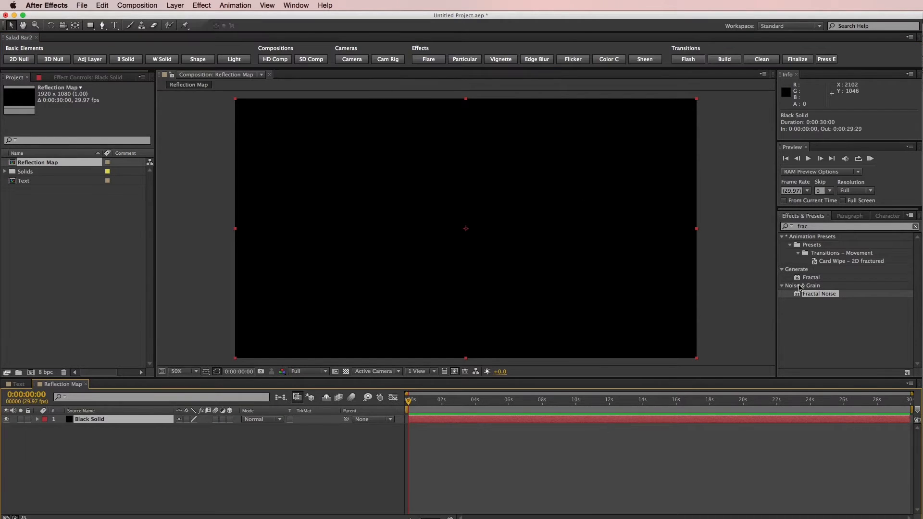
pyautogui.moveTo(819, 294); pyautogui.dragTo(821, 289)
pyautogui.moveTo(779, 361); pyautogui.dragTo(466, 231)
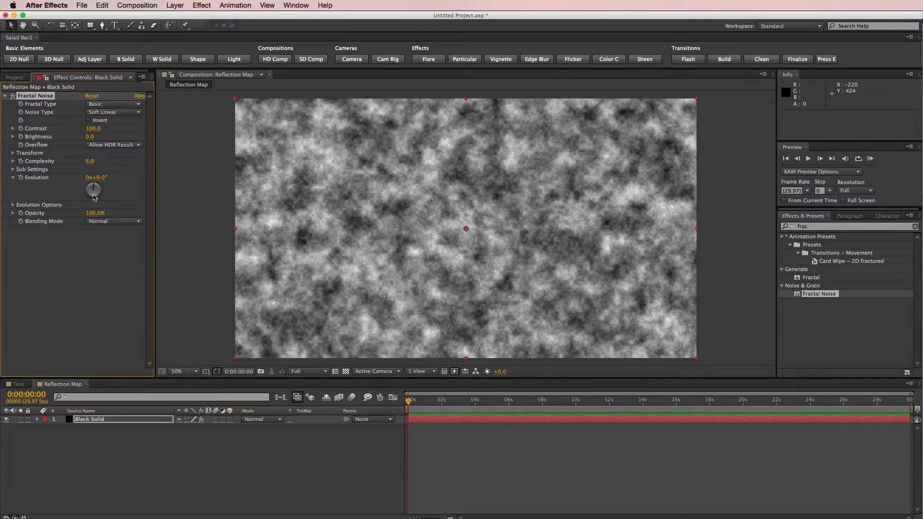
# Turn off uniform scaling and set the noise's scale height to 7550, with contrast 193 and brightness -24
pyautogui.click(13, 152)
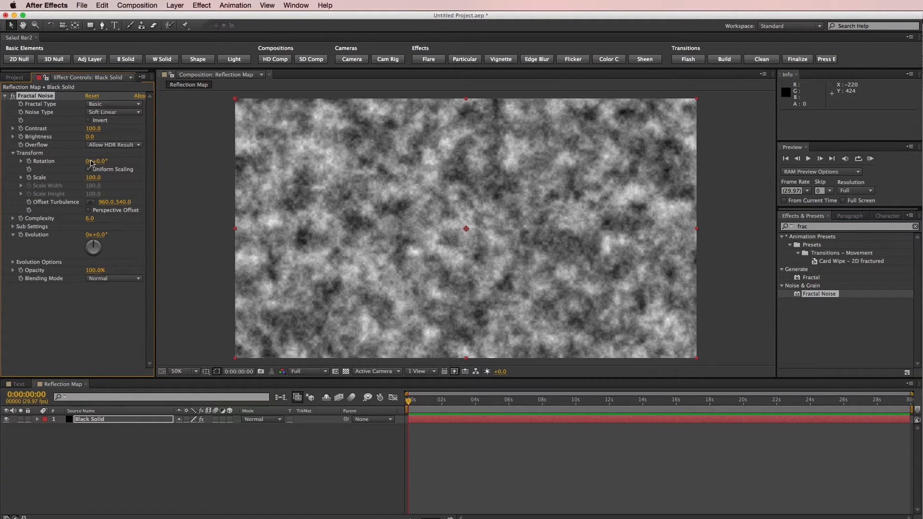
pyautogui.click(88, 169)
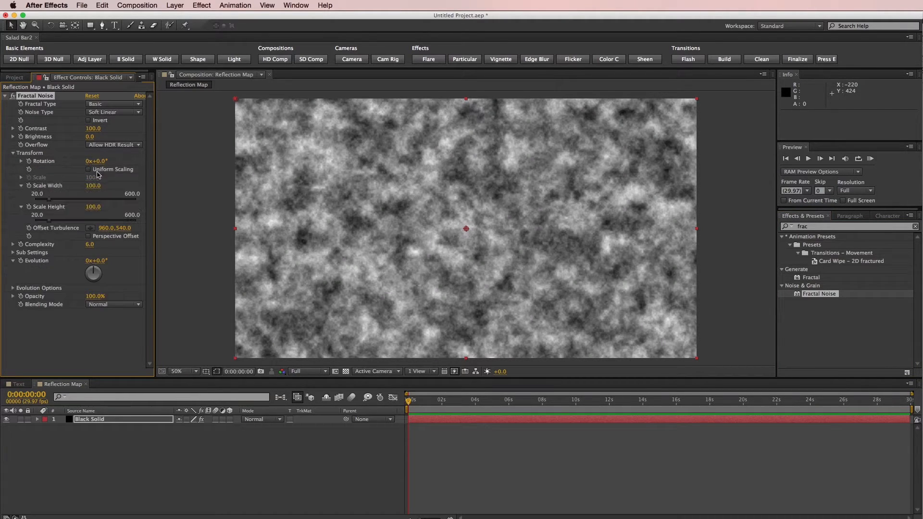
pyautogui.moveTo(92, 207); pyautogui.dragTo(282, 204)
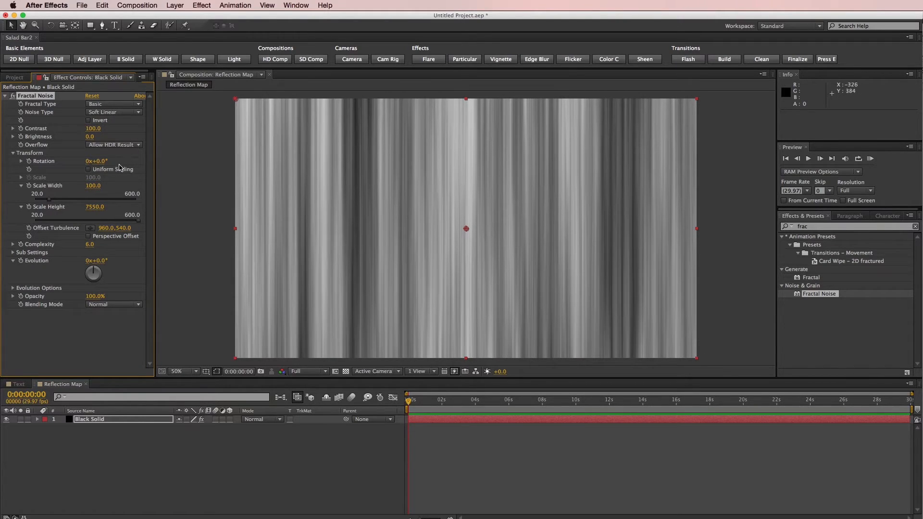
pyautogui.moveTo(95, 128)
pyautogui.mouseDown()
pyautogui.moveTo(118, 135)
pyautogui.moveTo(79, 138)
pyautogui.mouseUp()
pyautogui.click(424, 436)
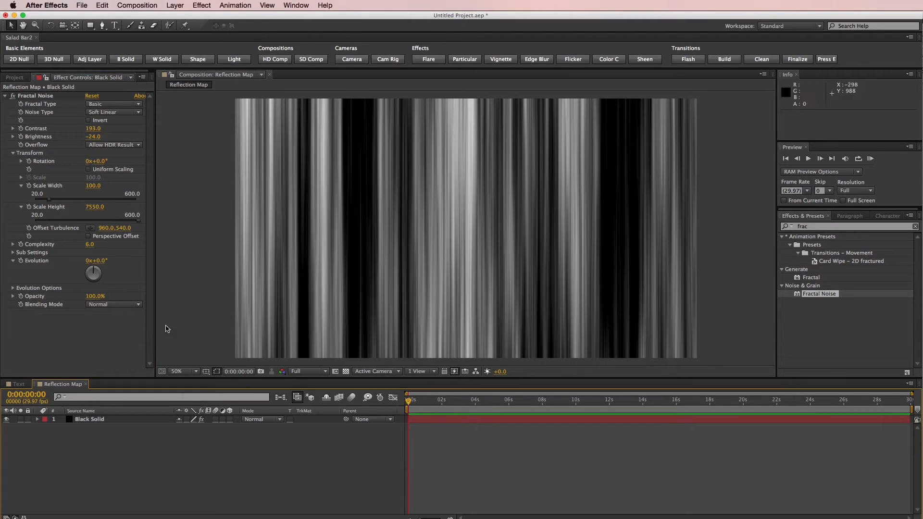
# Animate the noise's Offset Turbulence horizontally from the start of the timeline to about 10 seconds
pyautogui.click(35, 230)
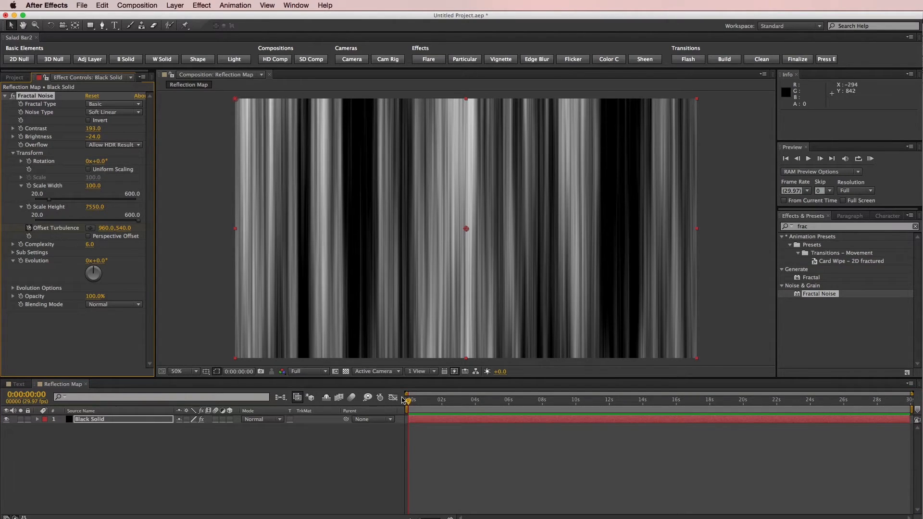
pyautogui.moveTo(408, 401); pyautogui.dragTo(410, 402)
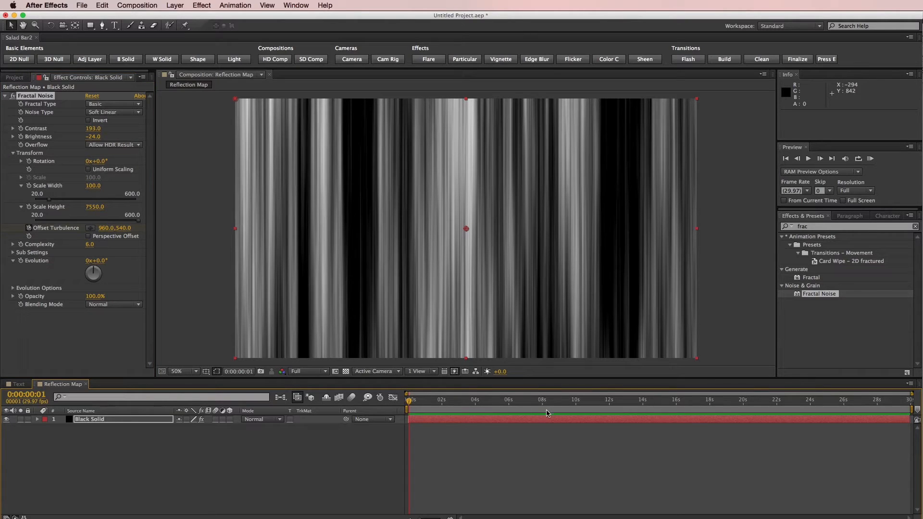
pyautogui.click(576, 402)
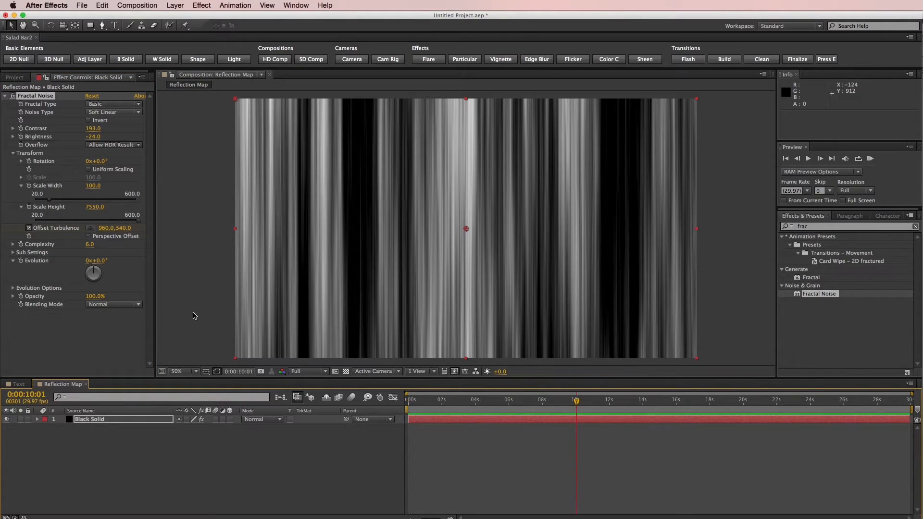
pyautogui.moveTo(108, 234); pyautogui.dragTo(204, 233)
pyautogui.moveTo(576, 402); pyautogui.dragTo(447, 400)
pyautogui.click(472, 438)
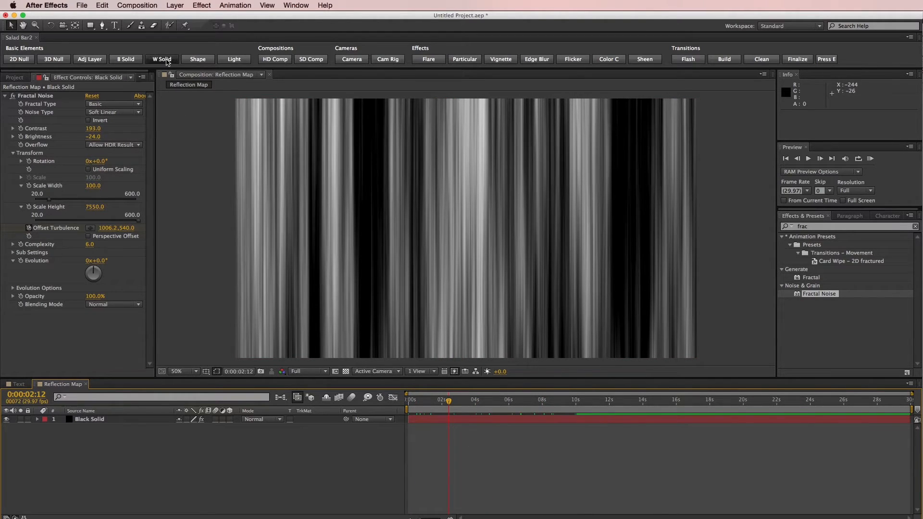
# Add a white solid above the black one and apply the Ramp effect to it
pyautogui.click(162, 59)
pyautogui.click(821, 228)
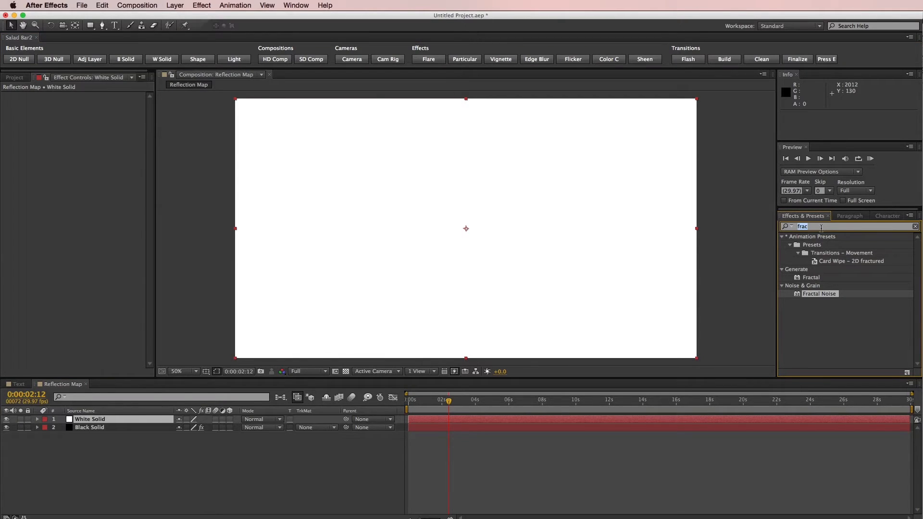
pyautogui.write('ramp')
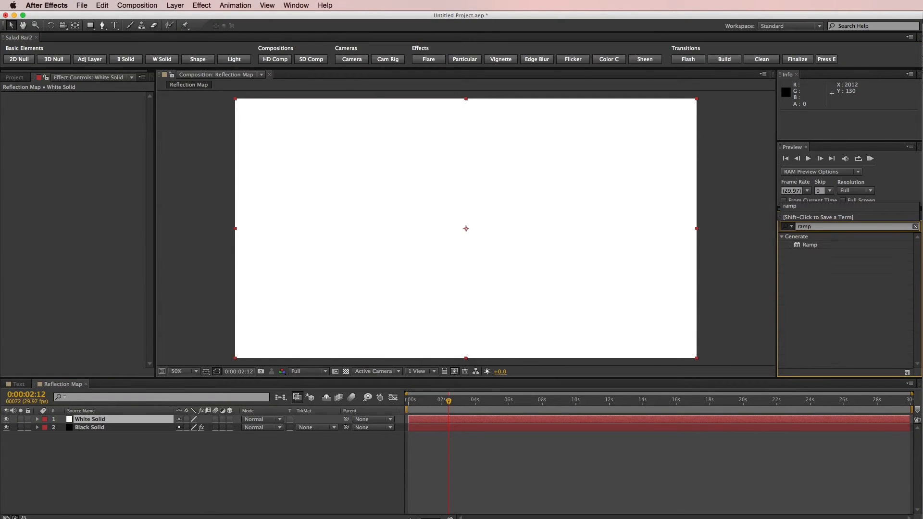
pyautogui.moveTo(810, 245); pyautogui.dragTo(583, 266)
# Rotate the white solid to -73° and set its start of ramp to 960, 364
pyautogui.press('r')
pyautogui.moveTo(193, 431); pyautogui.dragTo(160, 428)
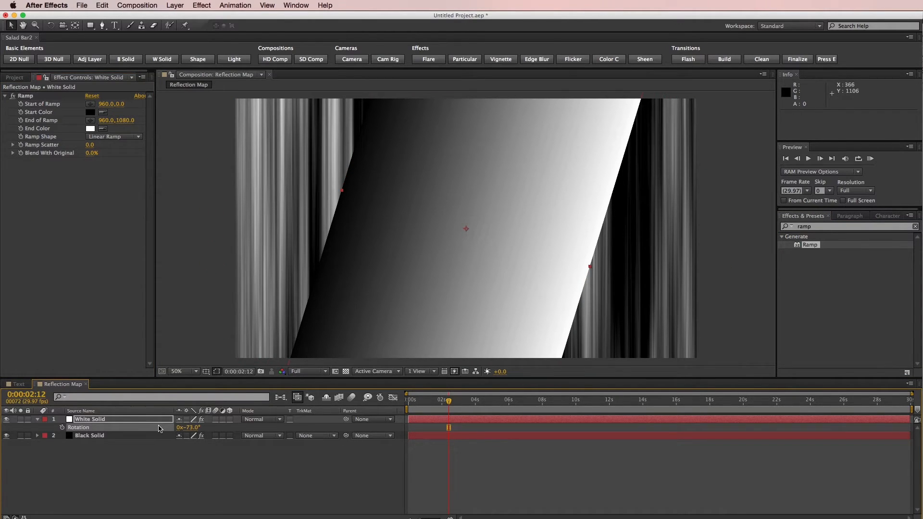
pyautogui.moveTo(116, 104); pyautogui.dragTo(280, 140)
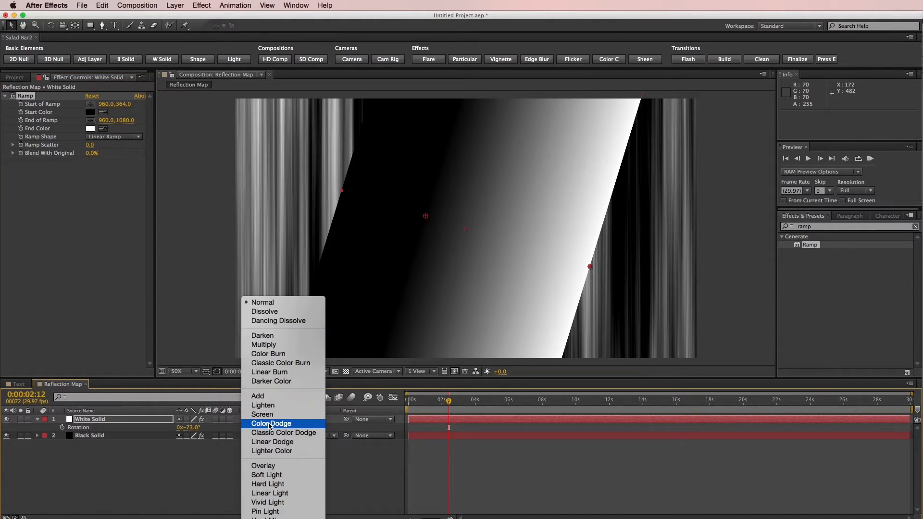
# Set the white solid's blending mode to Screen and its opacity to 43%
pyautogui.click(266, 414)
pyautogui.hotkey('alt', 'shift', 't')
pyautogui.moveTo(182, 428); pyautogui.dragTo(157, 426)
# Keyframe the white solid's position at the first frame and move it horizontally to 598, 540 at 0:00:09:29
pyautogui.press('Home')
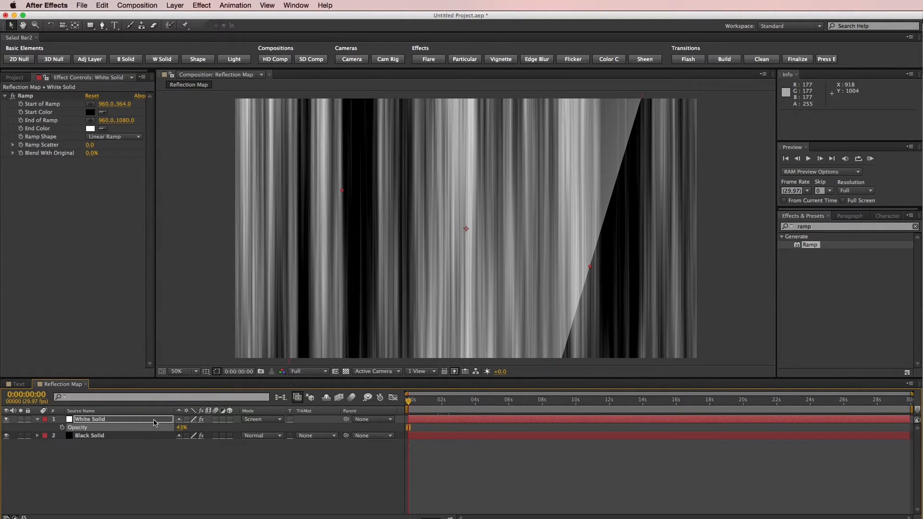
pyautogui.click(154, 420)
pyautogui.press('p')
pyautogui.hotkey('alt', 'shift', 'p')
pyautogui.moveTo(499, 404); pyautogui.dragTo(576, 405)
pyautogui.moveTo(550, 316); pyautogui.dragTo(458, 316)
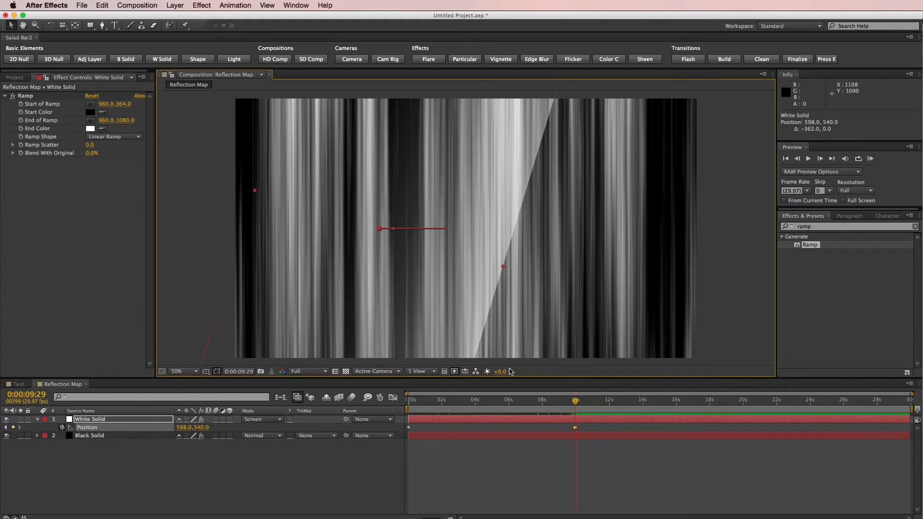
pyautogui.press('F2')
pyautogui.moveTo(553, 403); pyautogui.dragTo(486, 403)
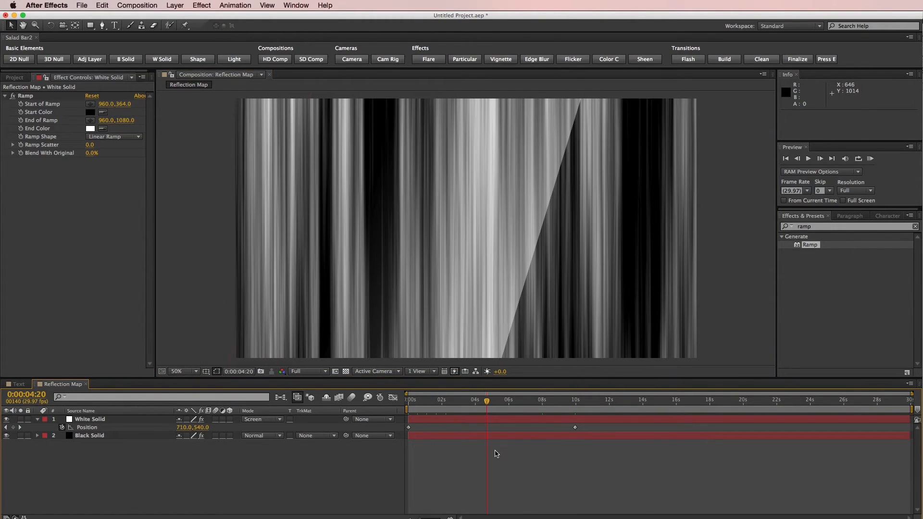
pyautogui.click(14, 77)
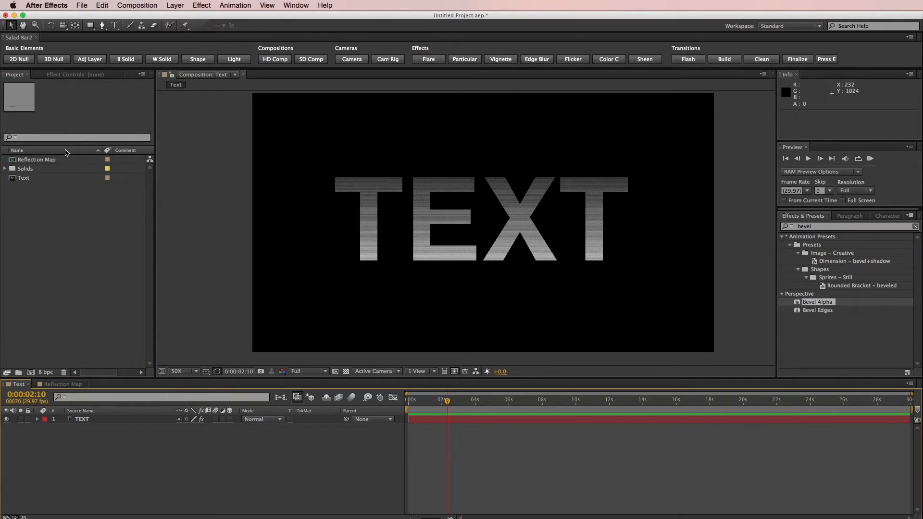
pyautogui.click(39, 161)
pyautogui.click(21, 179)
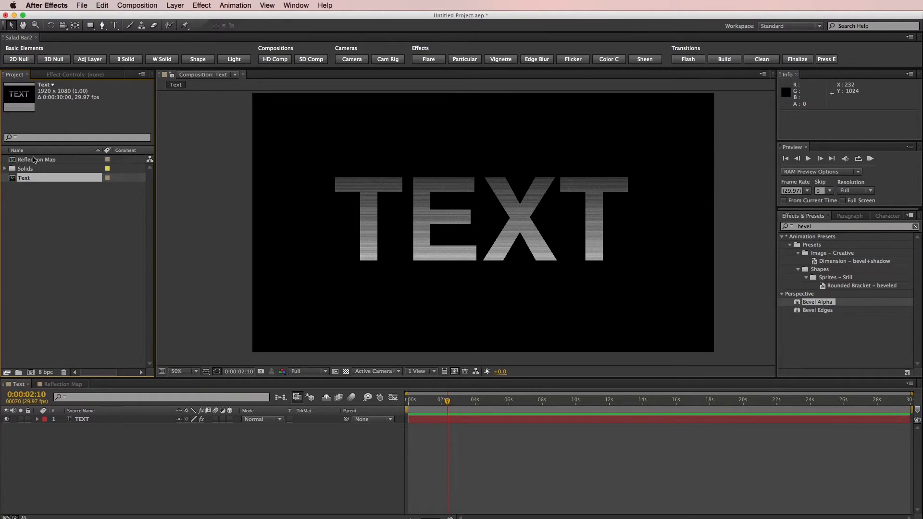
pyautogui.click(33, 159)
pyautogui.click(22, 178)
pyautogui.click(53, 221)
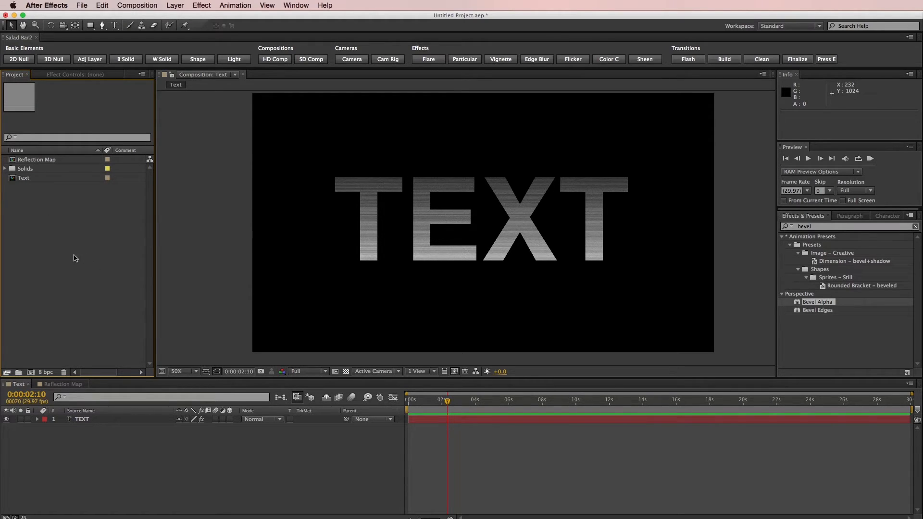
# Create another HD composition and name it "Final"
pyautogui.click(272, 60)
pyautogui.click(38, 161)
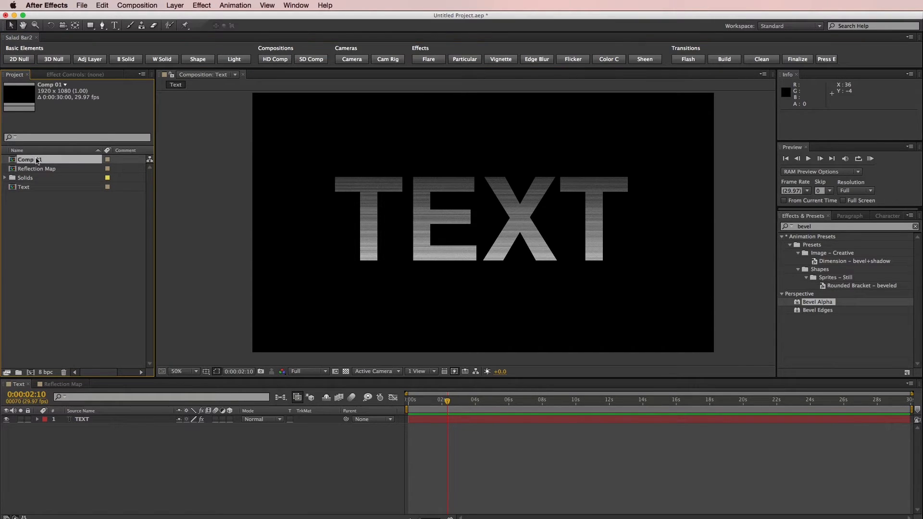
pyautogui.press('Return')
pyautogui.write('Final')
pyautogui.press('Return')
# Open the Final composition and add the Text composition to it, with Reflection Map placed below
pyautogui.doubleClick(13, 161)
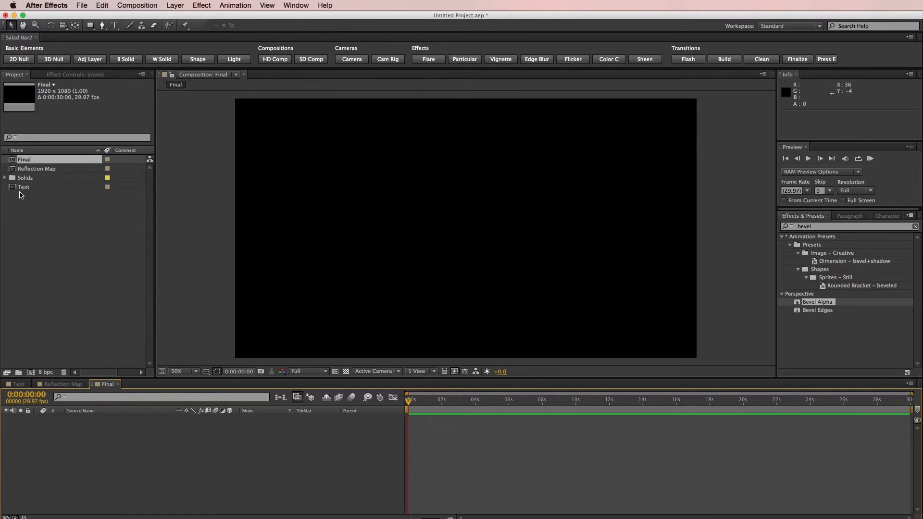
pyautogui.moveTo(23, 191); pyautogui.dragTo(87, 427)
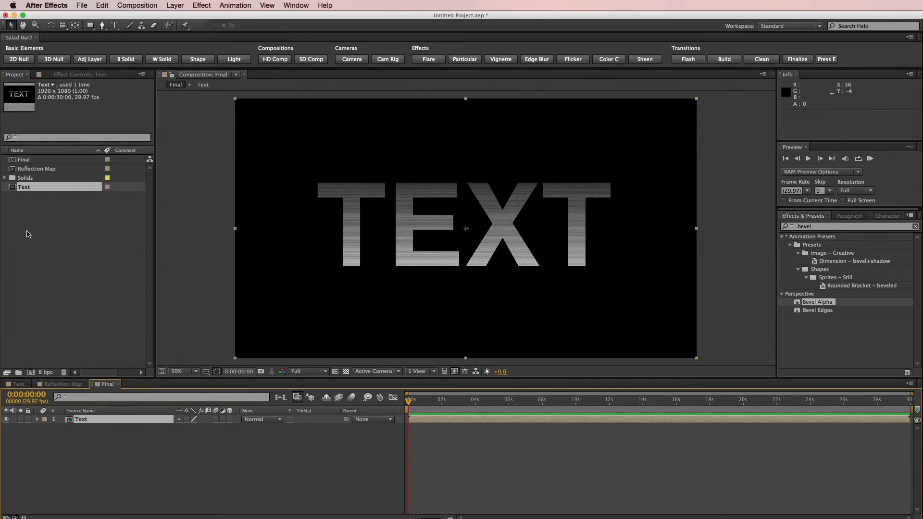
pyautogui.moveTo(45, 170); pyautogui.dragTo(79, 427)
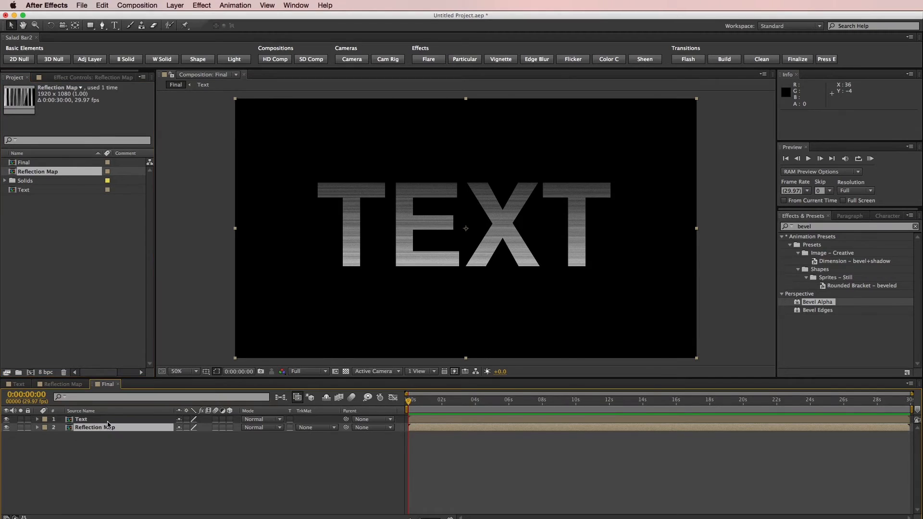
pyautogui.click(111, 471)
# Set the Reflection Map layer's track matte to Alpha Matte "Text"
pyautogui.click(100, 420)
pyautogui.click(83, 429)
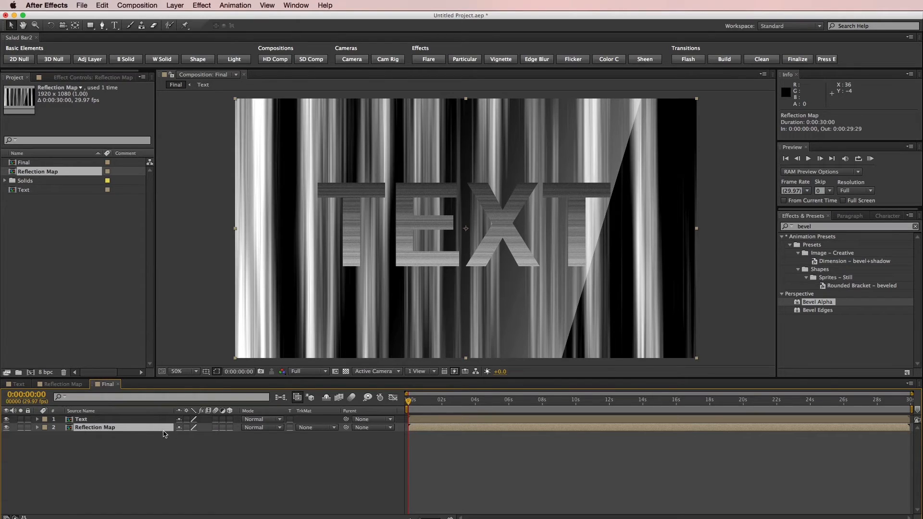
pyautogui.click(310, 427)
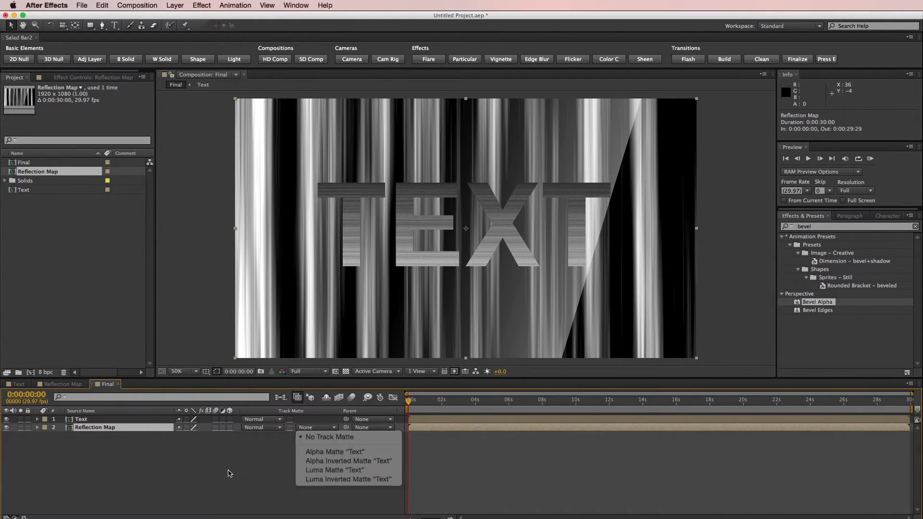
pyautogui.click(314, 453)
# Turn the Text layer's visibility back on, set its blending mode to Screen and preview the moving reflections
pyautogui.click(117, 420)
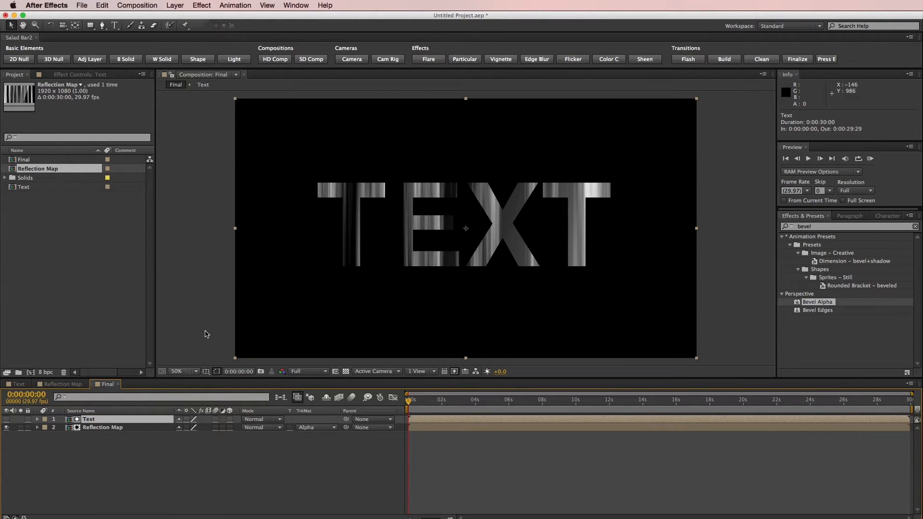
pyautogui.click(6, 419)
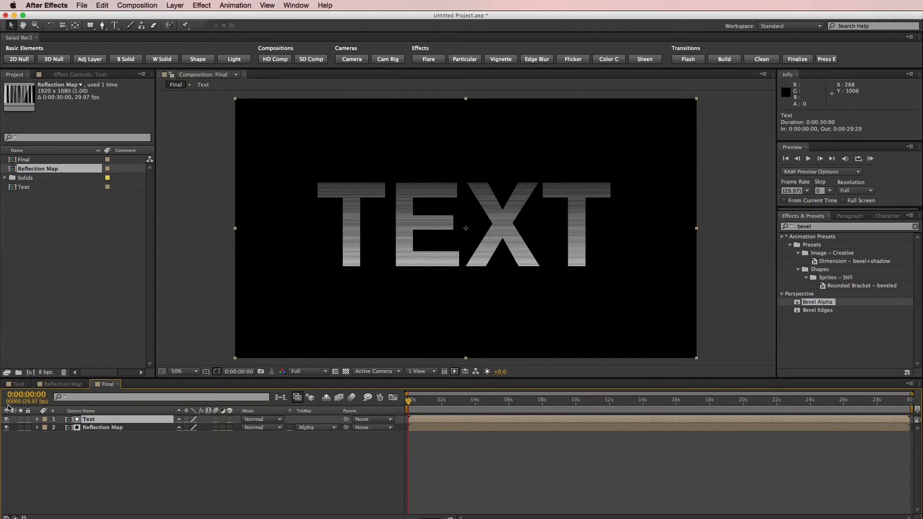
pyautogui.click(255, 419)
pyautogui.click(262, 415)
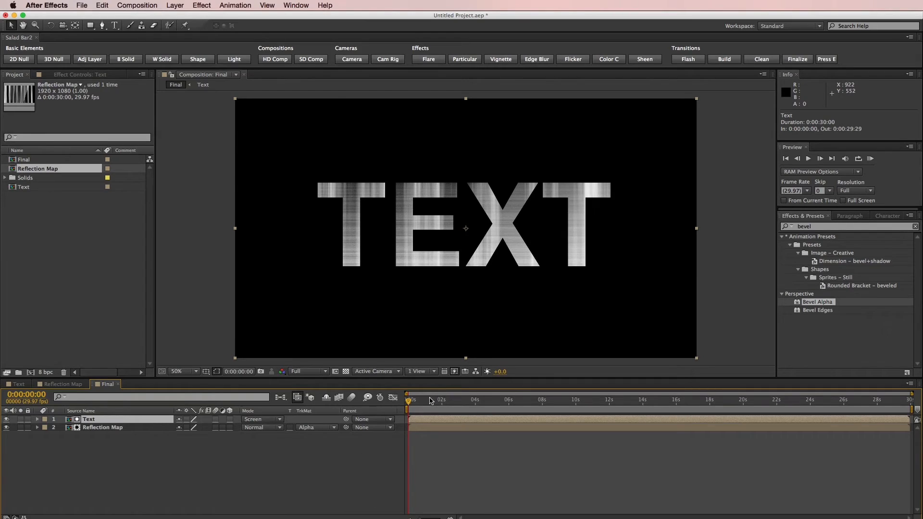
pyautogui.moveTo(430, 401); pyautogui.dragTo(455, 400)
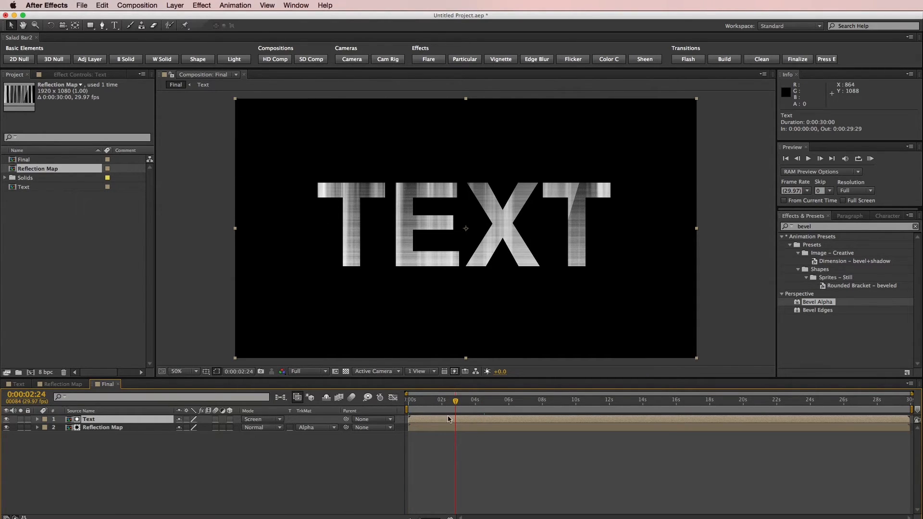
pyautogui.press('space')
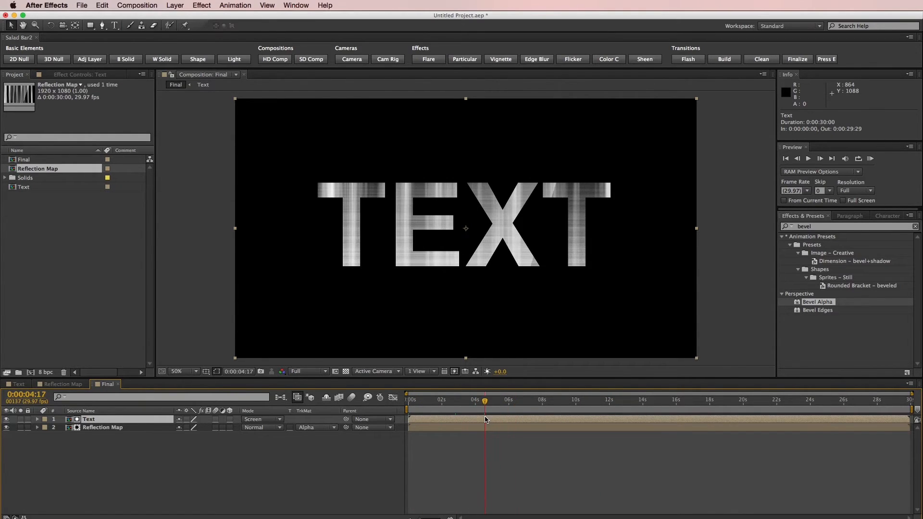
# Find the CC Blobbylize effect and apply it to the Reflection Map layer
pyautogui.click(517, 459)
pyautogui.click(827, 226)
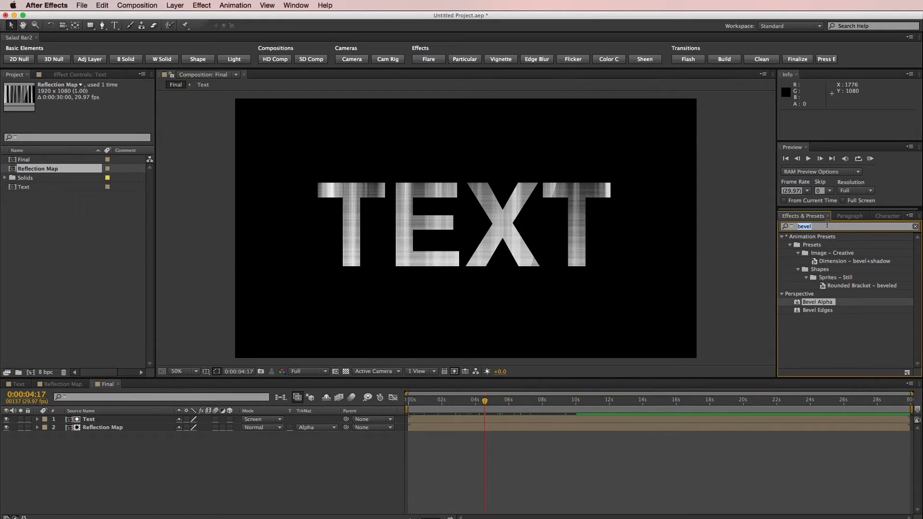
pyautogui.write('blob')
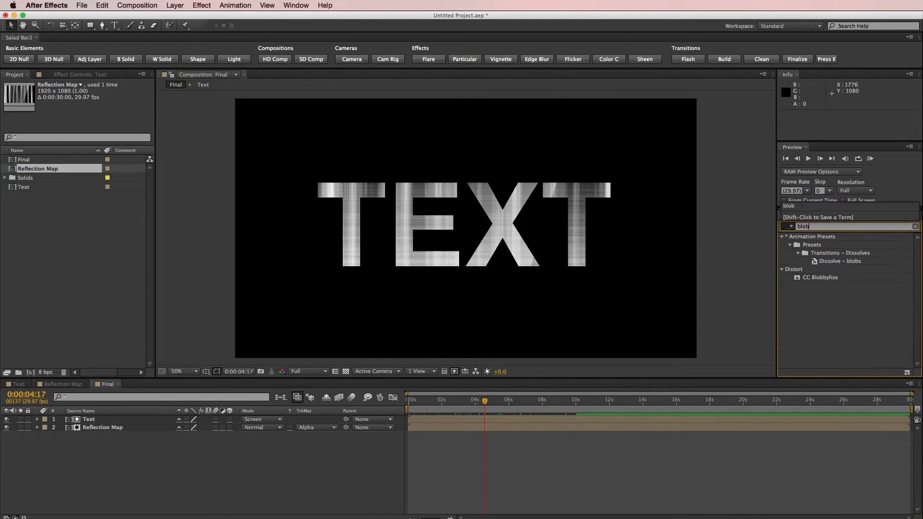
pyautogui.click(820, 278)
pyautogui.moveTo(825, 282); pyautogui.dragTo(694, 431)
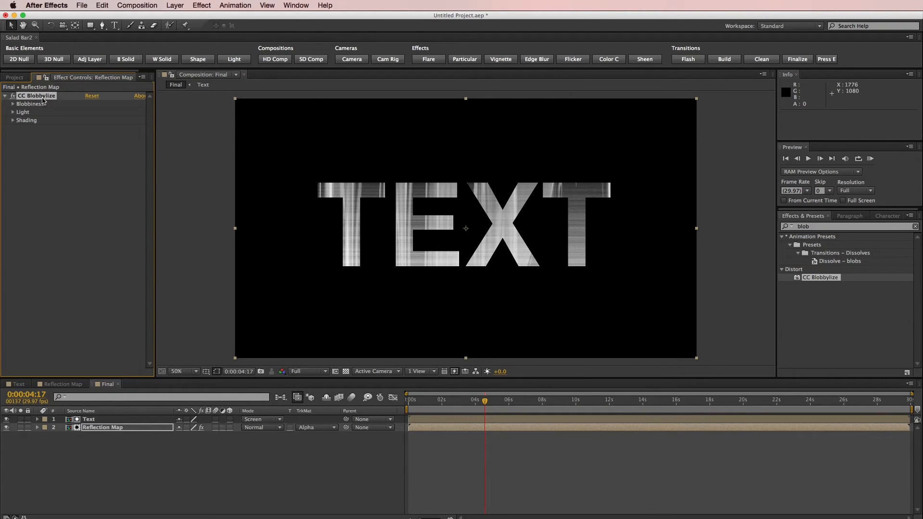
# Set CC Blobbylize's blob layer to Text, property to Alpha, softness to 22.8 and cut away to 13.0
pyautogui.click(13, 104)
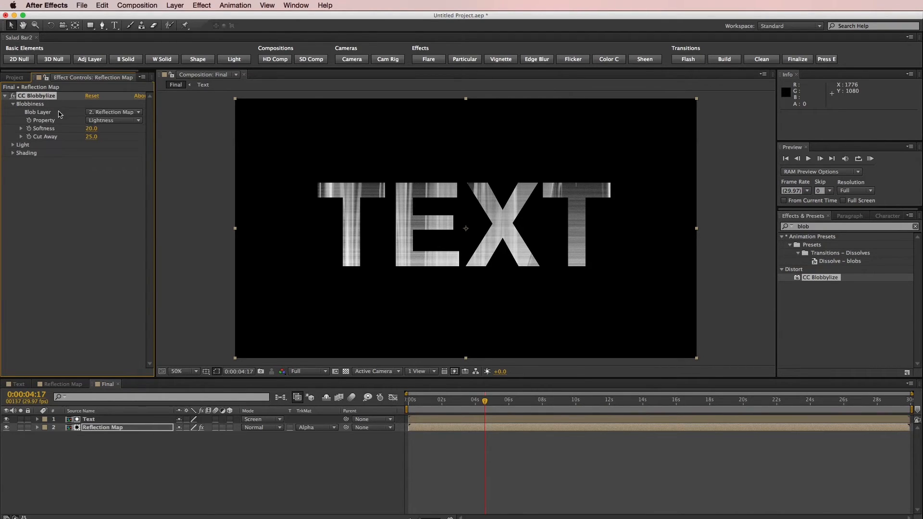
pyautogui.click(90, 115)
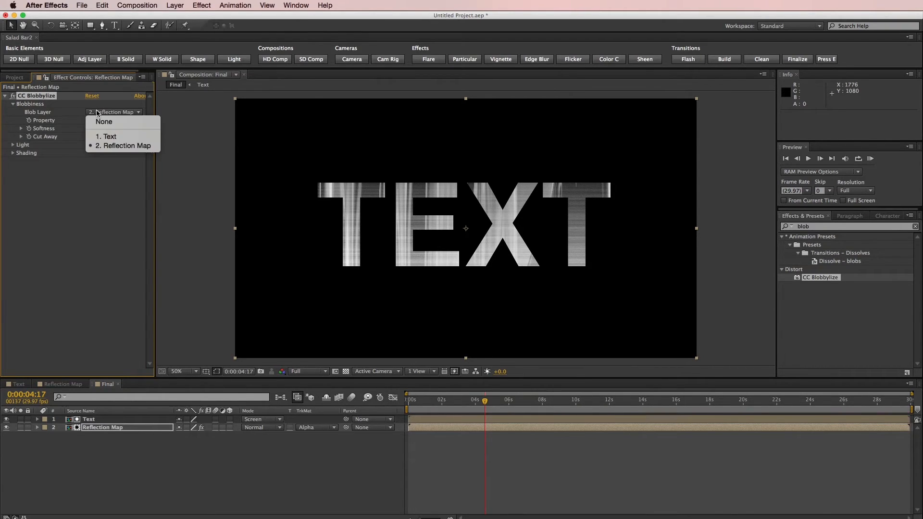
pyautogui.click(98, 136)
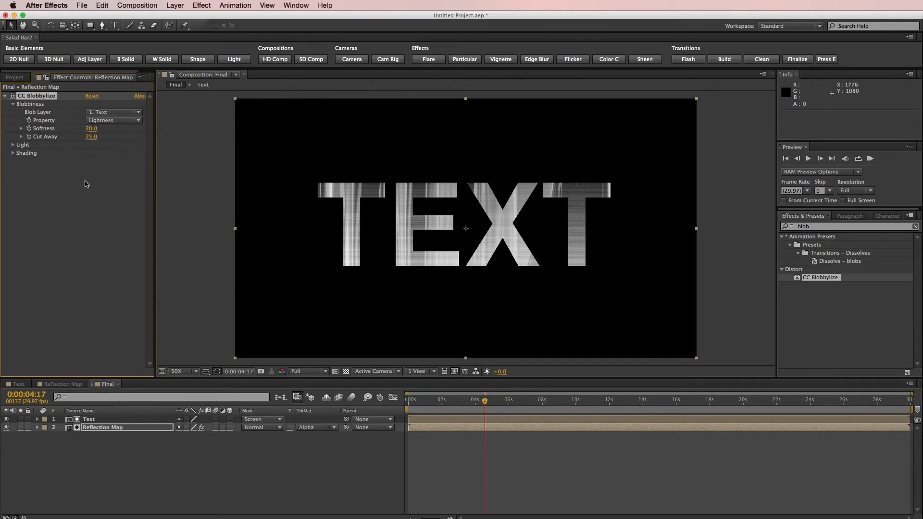
pyautogui.click(116, 122)
pyautogui.click(109, 157)
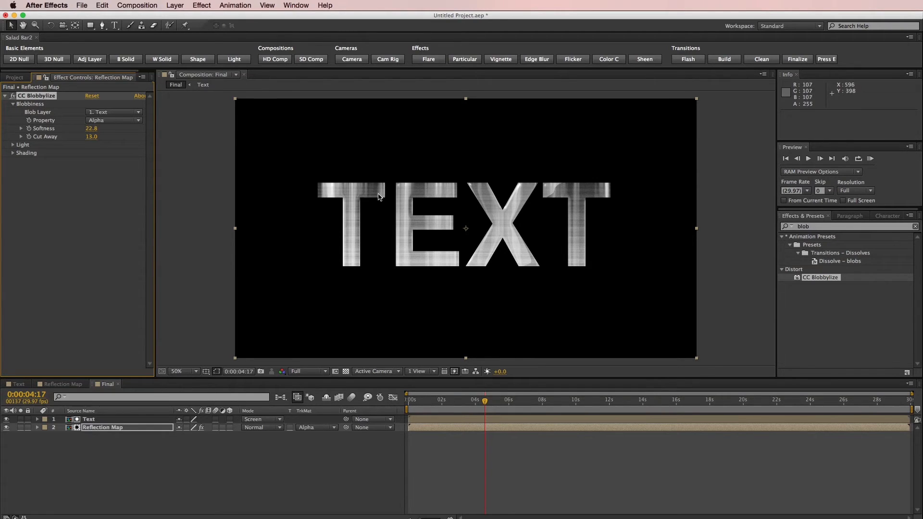
pyautogui.click(106, 281)
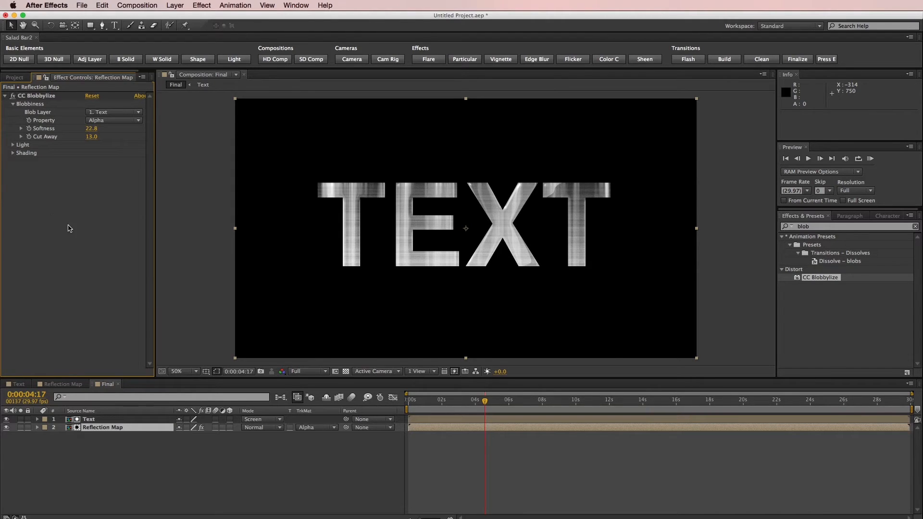
# Add a Curves effect to the Reflection Map layer and shape its RGB curve by lifting the shadows and slightly lowering the highlights
pyautogui.click(203, 5)
pyautogui.moveTo(235, 98)
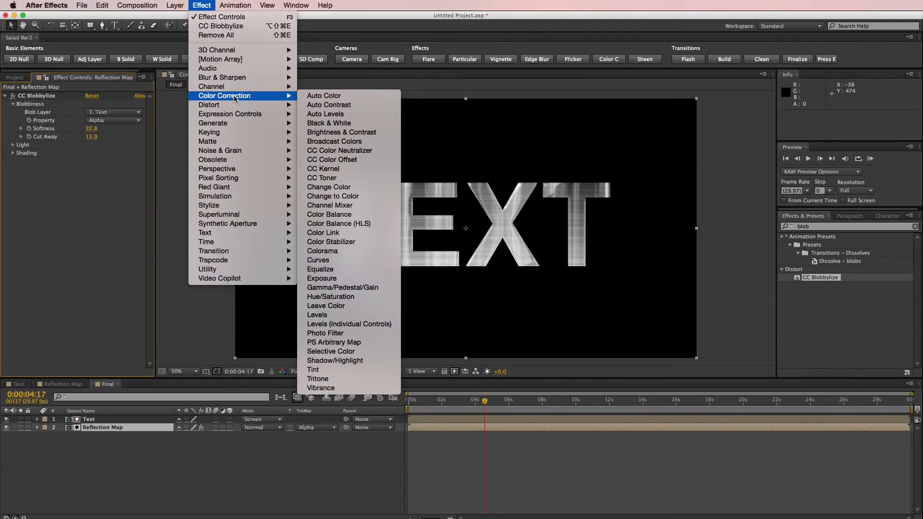
pyautogui.click(349, 260)
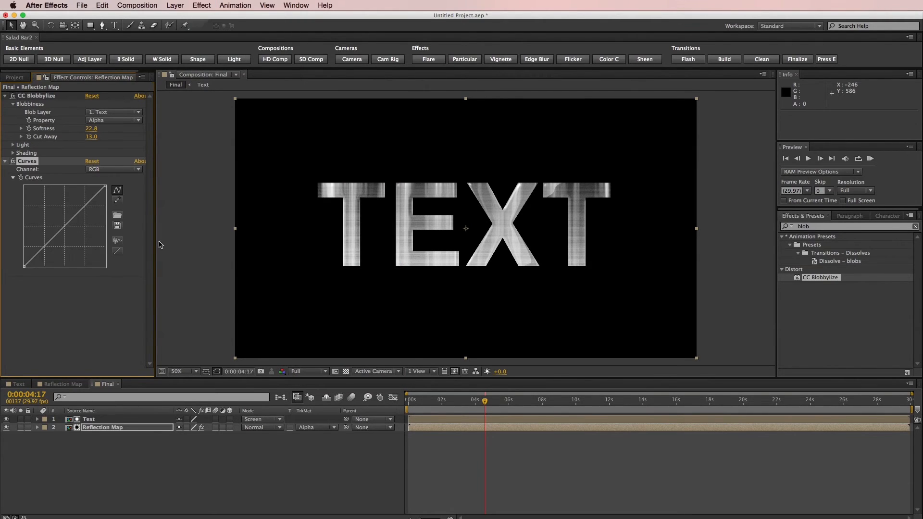
pyautogui.click(46, 245)
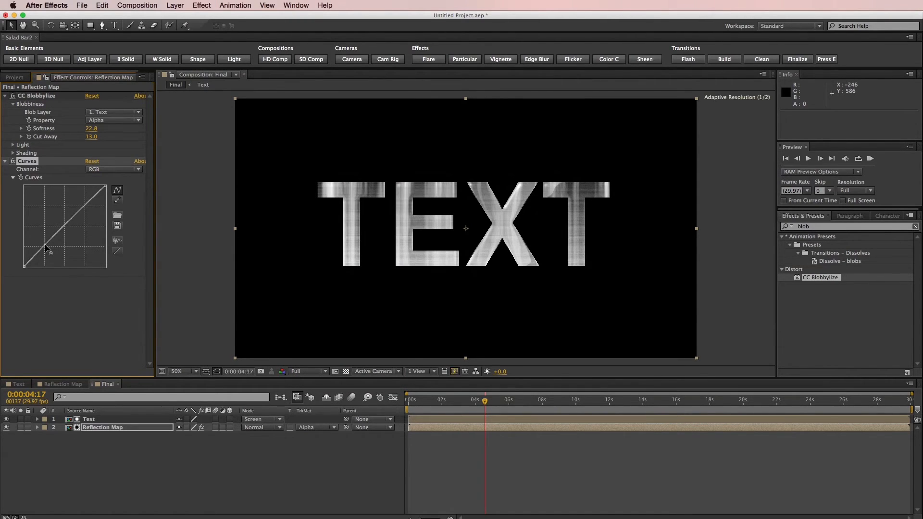
pyautogui.click(84, 211)
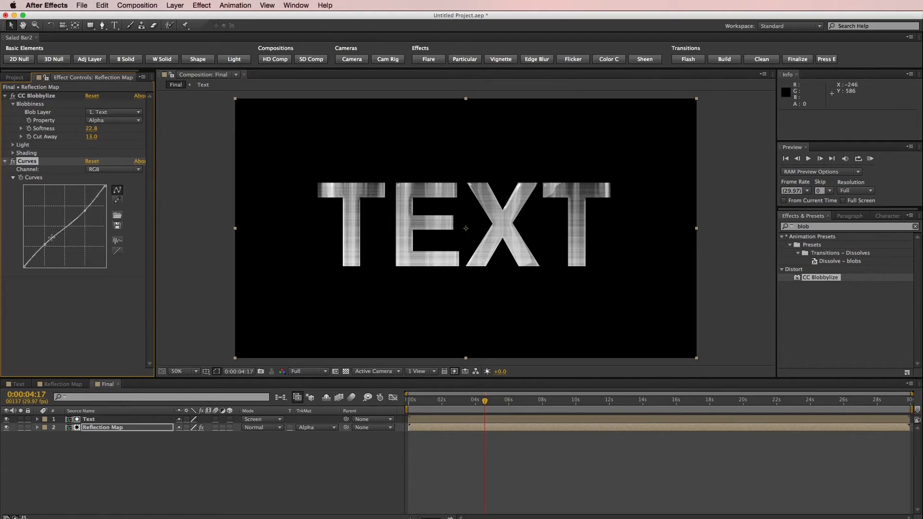
pyautogui.moveTo(45, 244); pyautogui.dragTo(44, 243)
# Raise the black point of the Curves effect's Blue channel slightly to tint the shadows blue
pyautogui.click(104, 170)
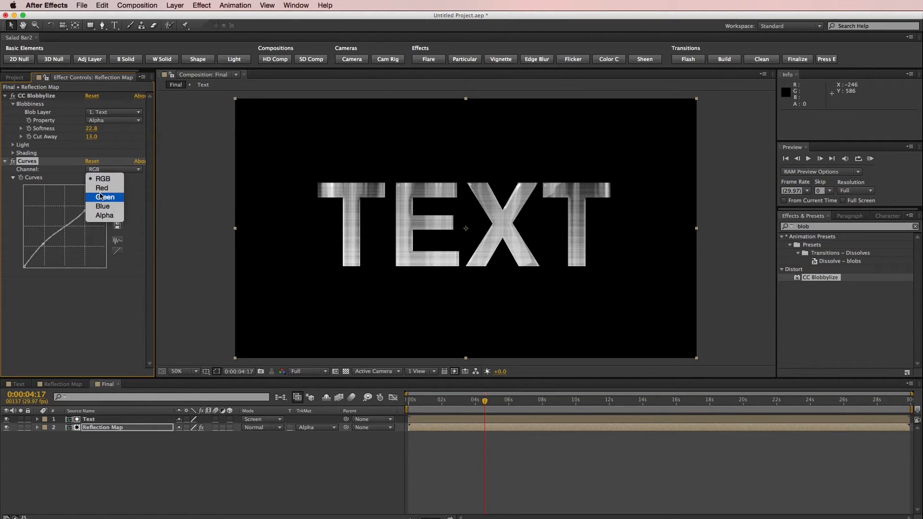
pyautogui.click(102, 207)
pyautogui.moveTo(25, 267); pyautogui.dragTo(24, 263)
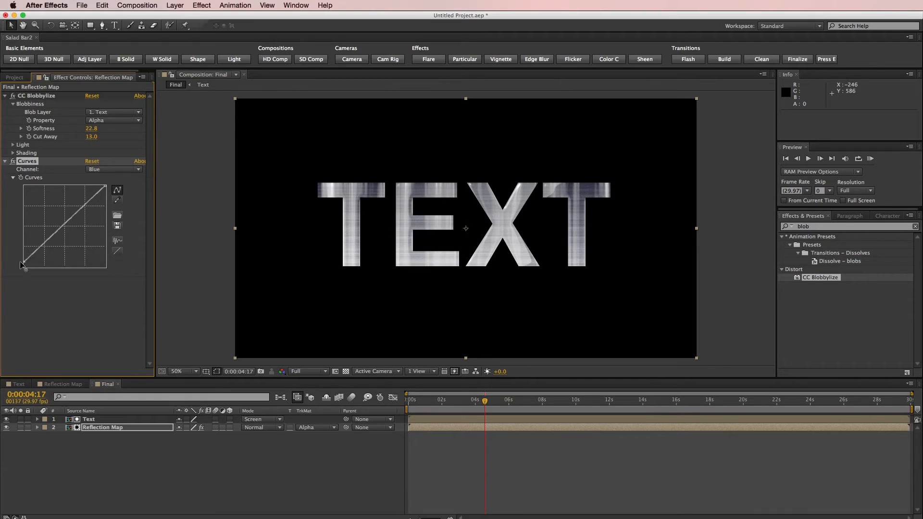
# Adjust the Curves effect's Green channel, undoing the excessive change and raising its black point only slightly
pyautogui.click(103, 170)
pyautogui.click(101, 196)
pyautogui.moveTo(28, 263); pyautogui.dragTo(25, 264)
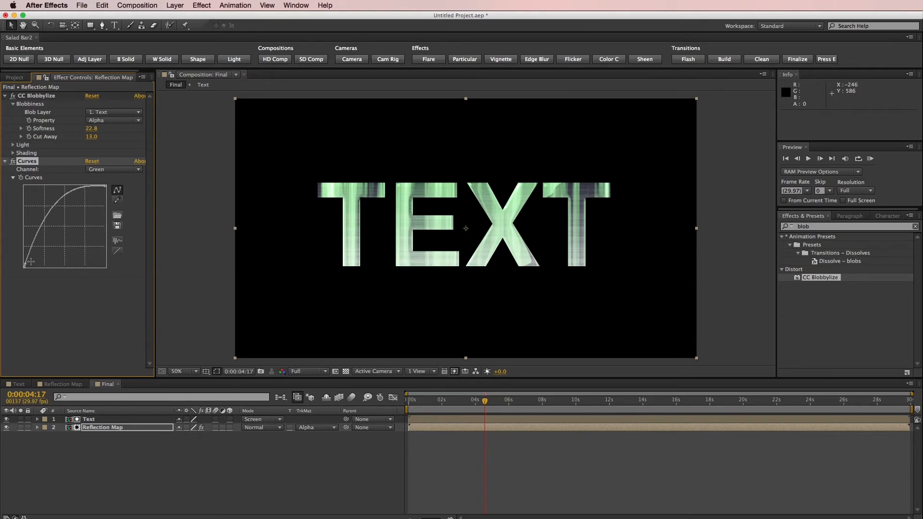
pyautogui.press('super+z')
pyautogui.moveTo(24, 267); pyautogui.dragTo(23, 265)
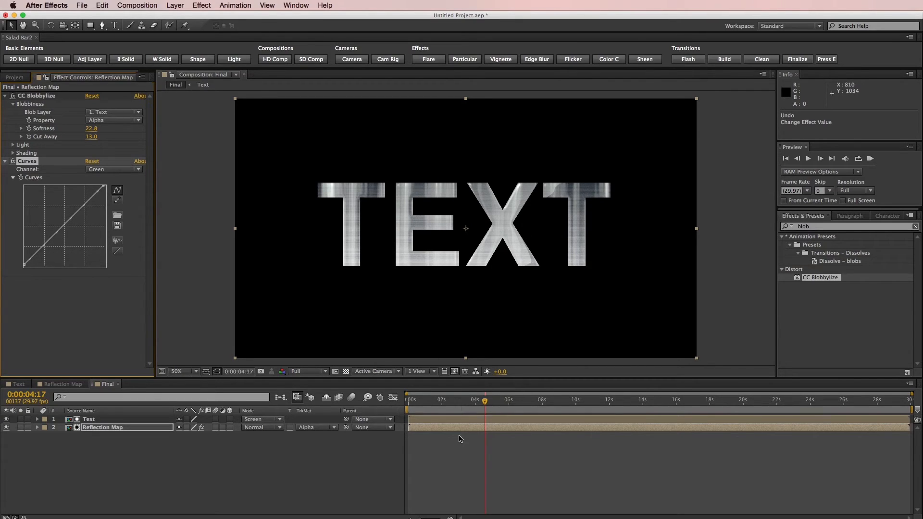
pyautogui.click(444, 450)
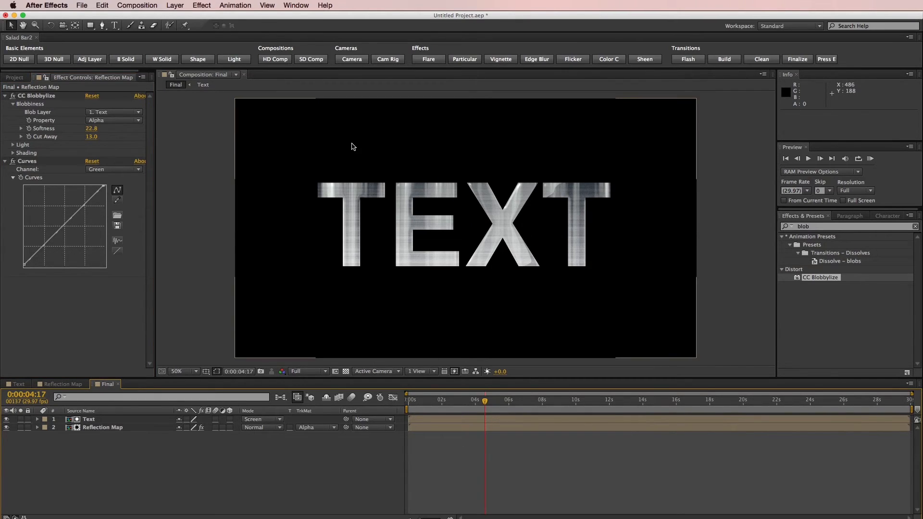
# Add an adjustment layer above the Text layer and apply the Levels effect to it
pyautogui.click(87, 60)
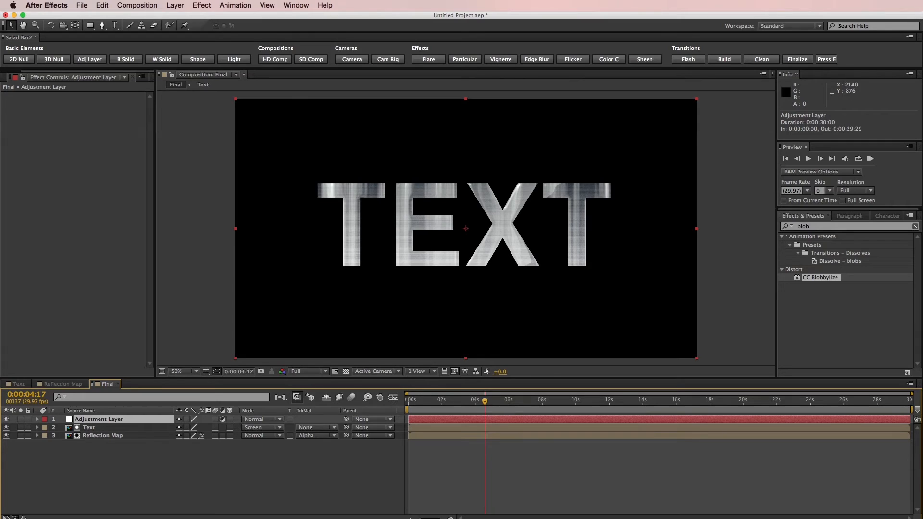
pyautogui.press('super+Tab')
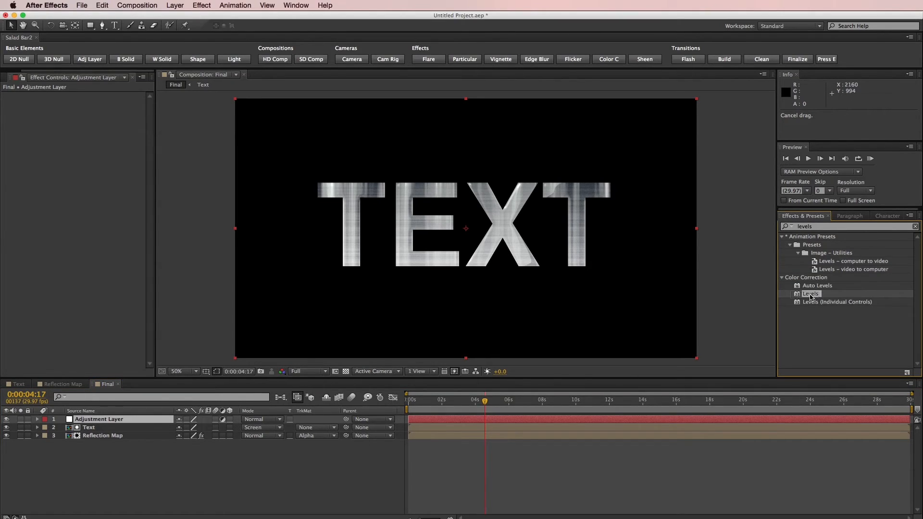
pyautogui.moveTo(814, 294); pyautogui.dragTo(754, 420)
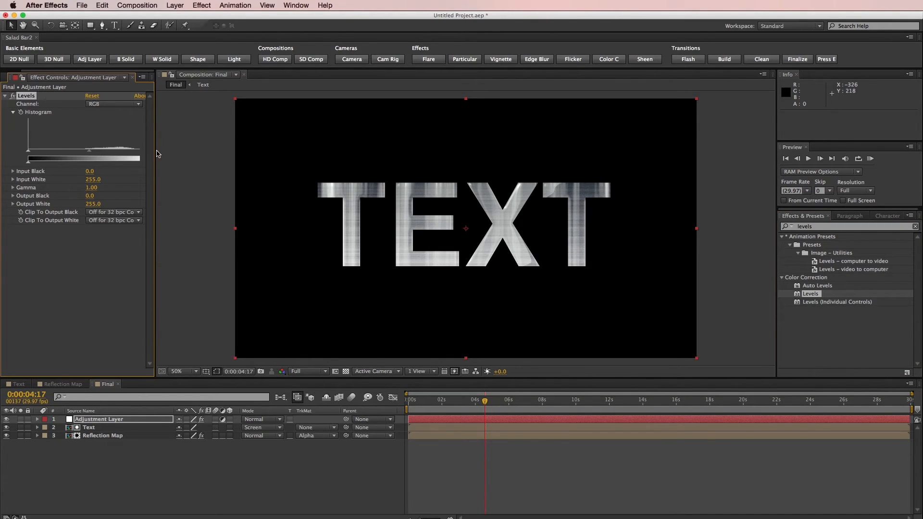
# Increase the Levels contrast with input black 62.0, input white 250.0 and gamma 0.73
pyautogui.moveTo(157, 154); pyautogui.dragTo(188, 153)
pyautogui.moveTo(92, 151); pyautogui.dragTo(102, 151)
pyautogui.moveTo(40, 151)
pyautogui.mouseDown()
pyautogui.moveTo(70, 151)
pyautogui.moveTo(58, 152)
pyautogui.mouseUp()
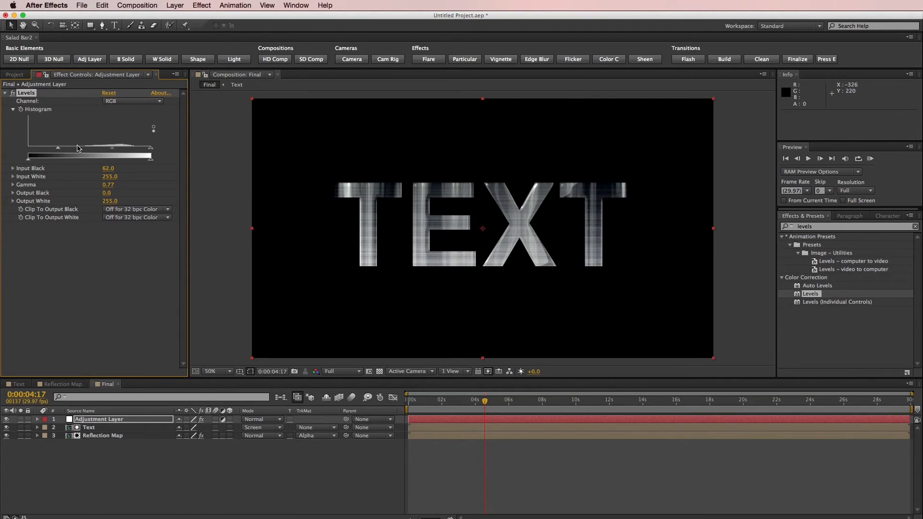
pyautogui.moveTo(146, 150); pyautogui.dragTo(113, 149)
# Apply Bevel Alpha to the adjustment layer with edge thickness 5.00, light angle 40° and light intensity 0.56
pyautogui.click(836, 226)
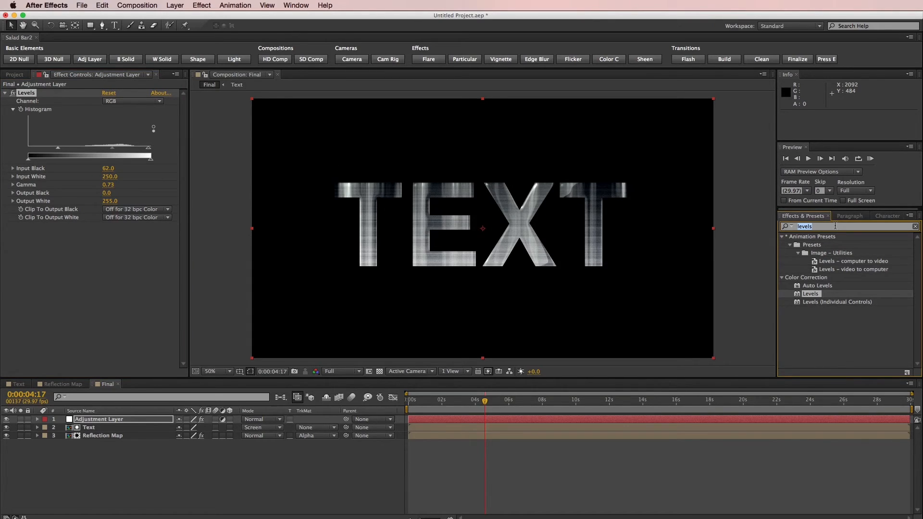
pyautogui.write('be')
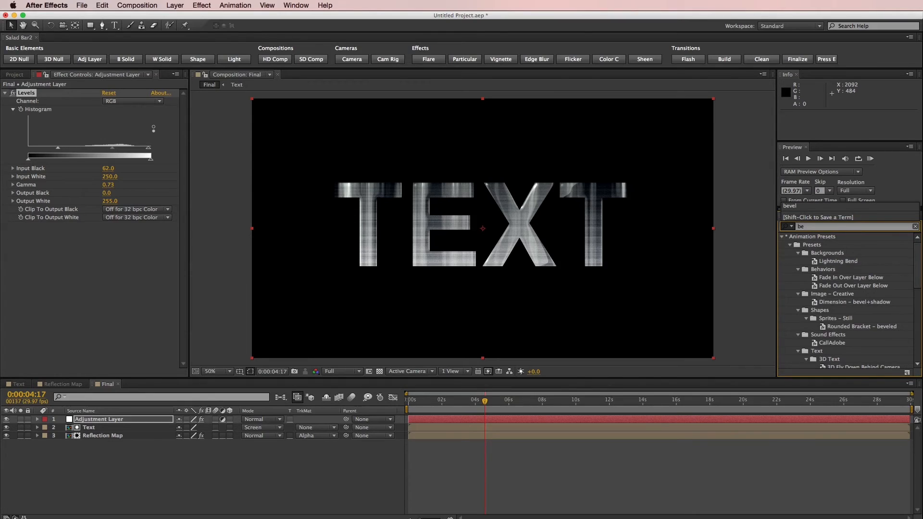
pyautogui.write('b')
pyautogui.press('BackSpace')
pyautogui.write('vel')
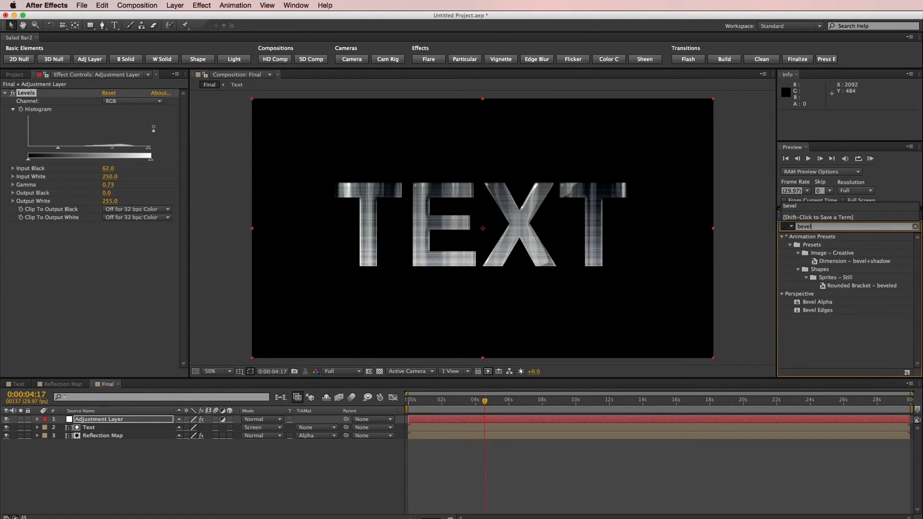
pyautogui.click(824, 302)
pyautogui.moveTo(825, 303); pyautogui.dragTo(789, 421)
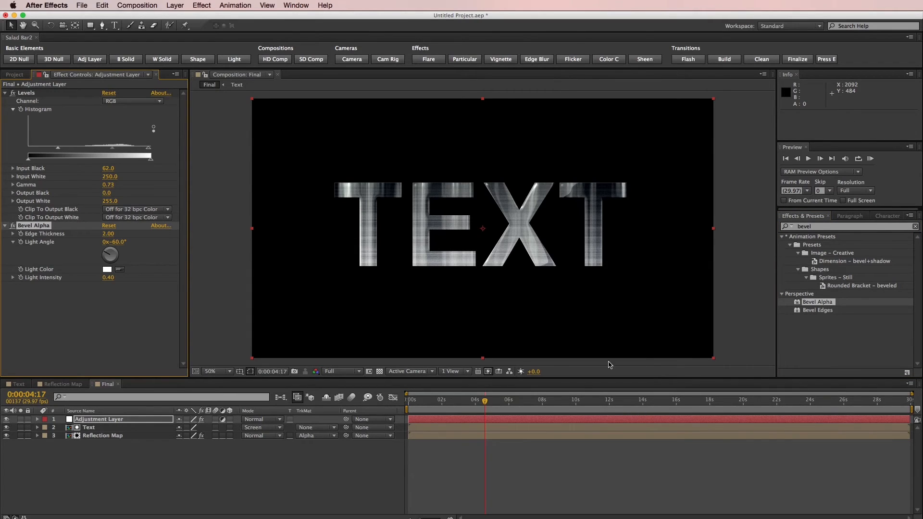
pyautogui.moveTo(115, 251); pyautogui.dragTo(128, 234)
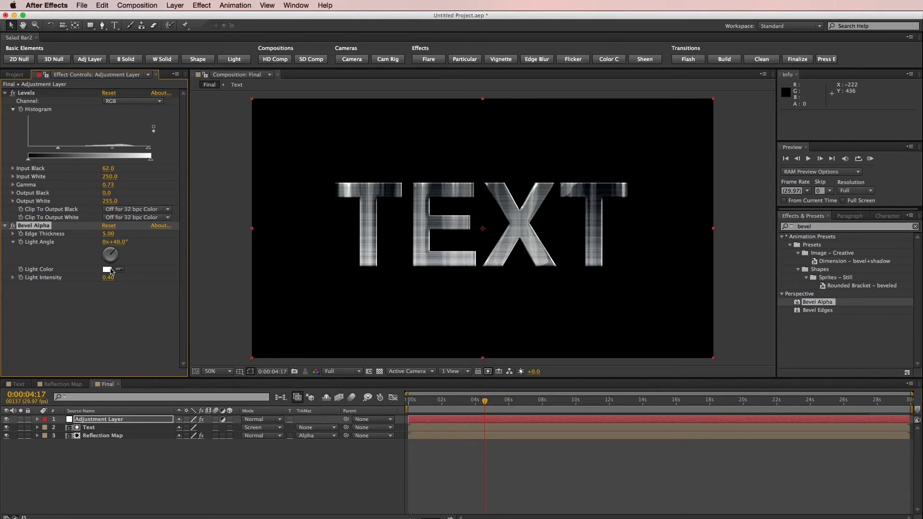
pyautogui.moveTo(109, 277); pyautogui.dragTo(117, 276)
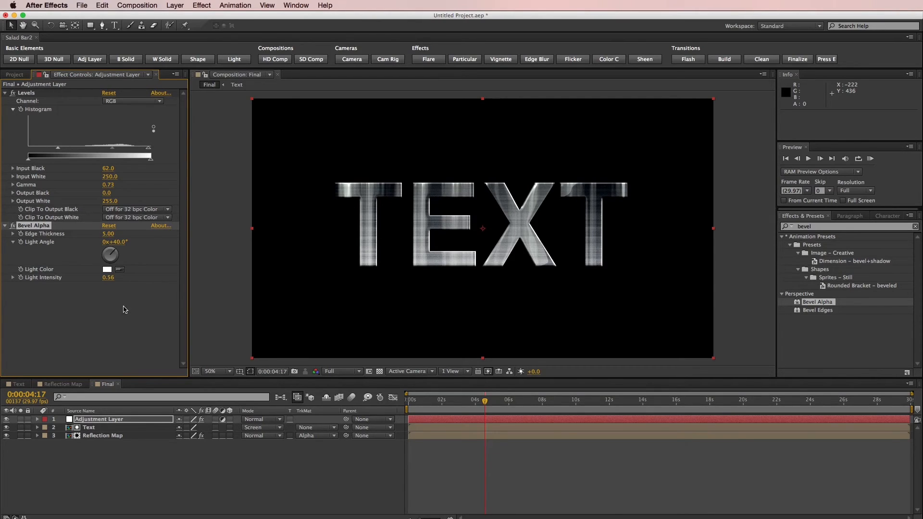
# Find the CC Light Sweep effect and apply it to the adjustment layer
pyautogui.click(832, 226)
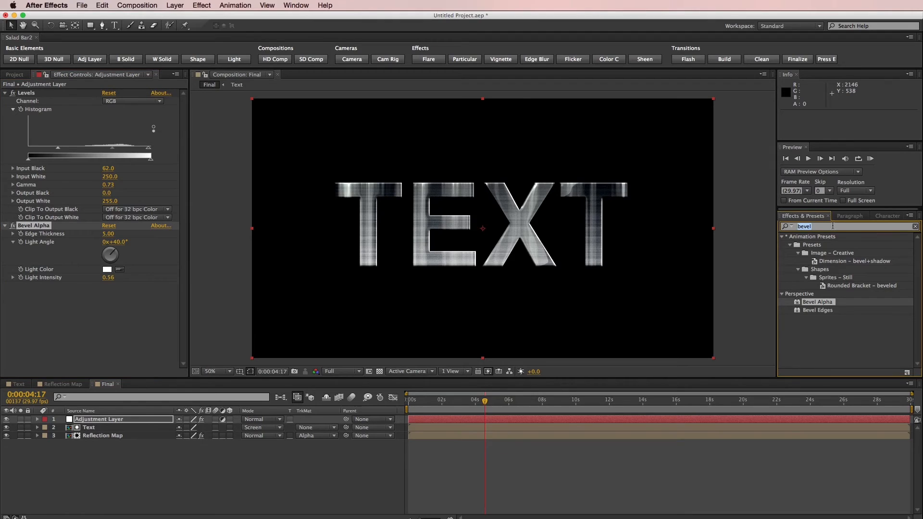
pyautogui.write('light')
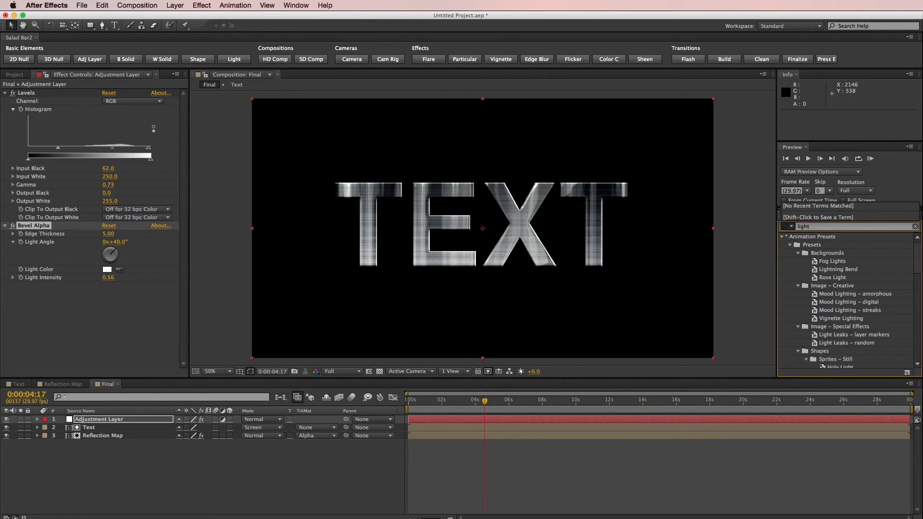
pyautogui.write('s')
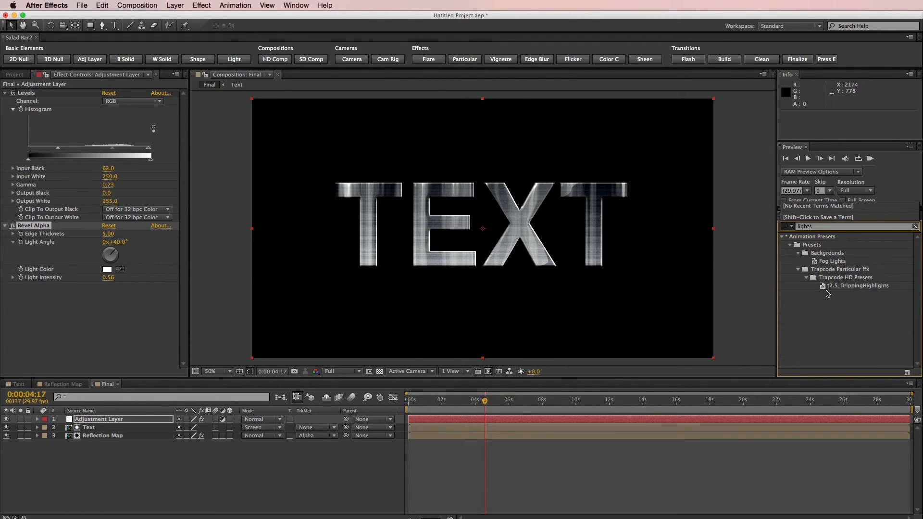
pyautogui.press('BackSpace')
pyautogui.write('s')
pyautogui.moveTo(823, 248); pyautogui.dragTo(784, 418)
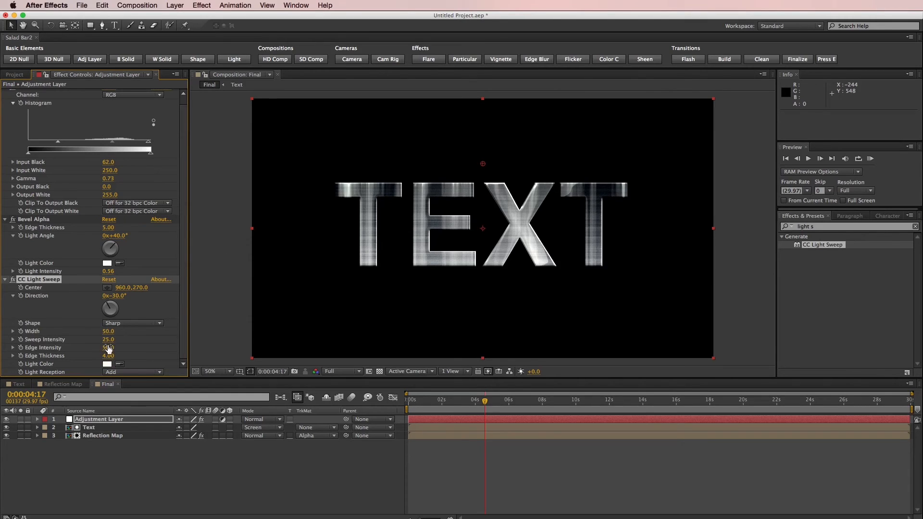
# Configure CC Light Sweep with center 834, 548, direction -142°, width 195, sweep intensity 0 and light reception Cutout
pyautogui.moveTo(109, 340); pyautogui.dragTo(71, 344)
pyautogui.moveTo(106, 319)
pyautogui.mouseDown()
pyautogui.moveTo(233, 331)
pyautogui.moveTo(214, 333)
pyautogui.mouseUp()
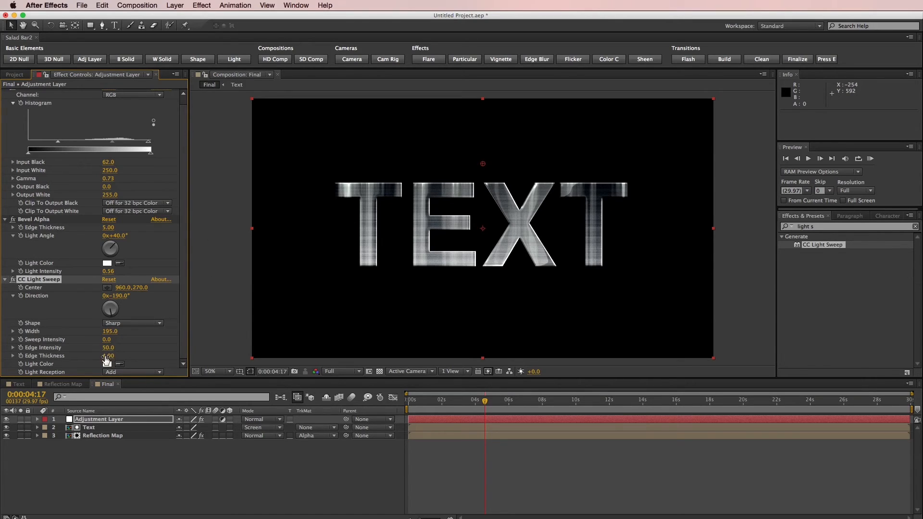
pyautogui.moveTo(109, 356)
pyautogui.mouseDown()
pyautogui.moveTo(85, 355)
pyautogui.moveTo(117, 356)
pyautogui.mouseUp()
pyautogui.moveTo(483, 164); pyautogui.dragTo(448, 234)
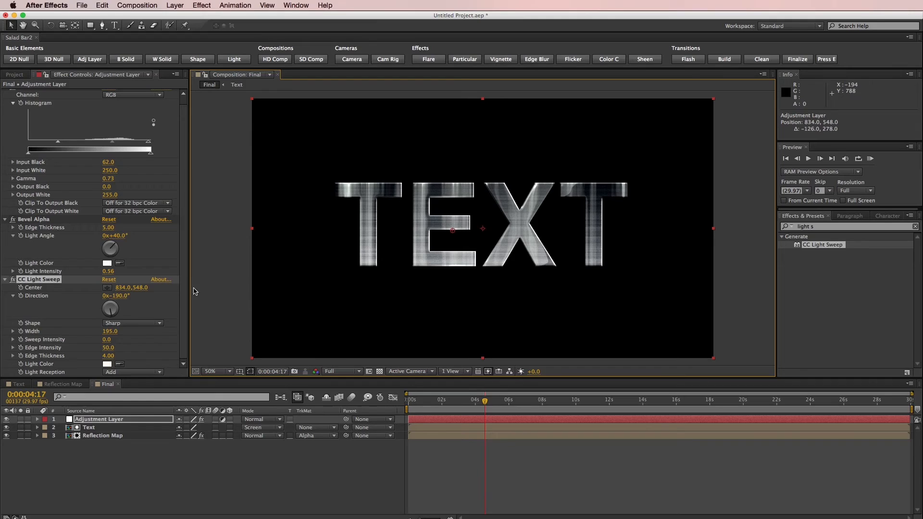
pyautogui.moveTo(114, 321)
pyautogui.mouseDown()
pyautogui.moveTo(101, 311)
pyautogui.moveTo(105, 317)
pyautogui.mouseUp()
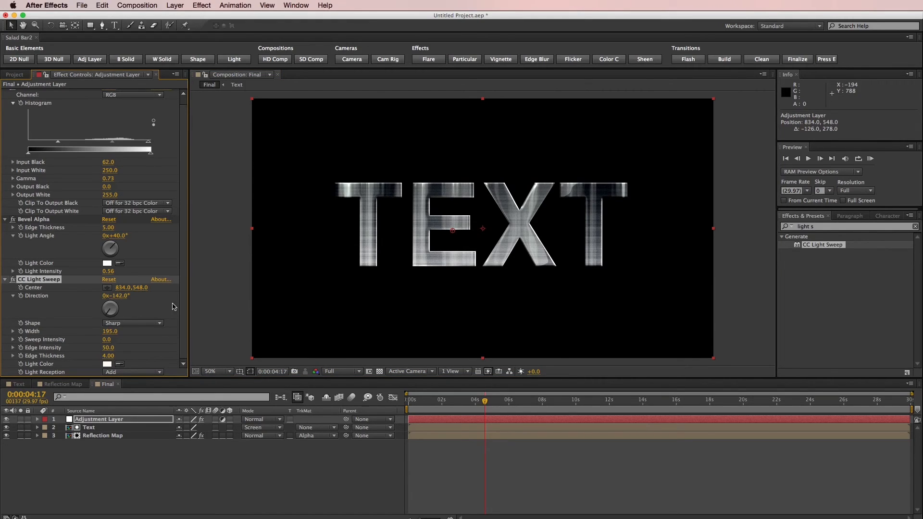
pyautogui.click(144, 372)
pyautogui.click(134, 400)
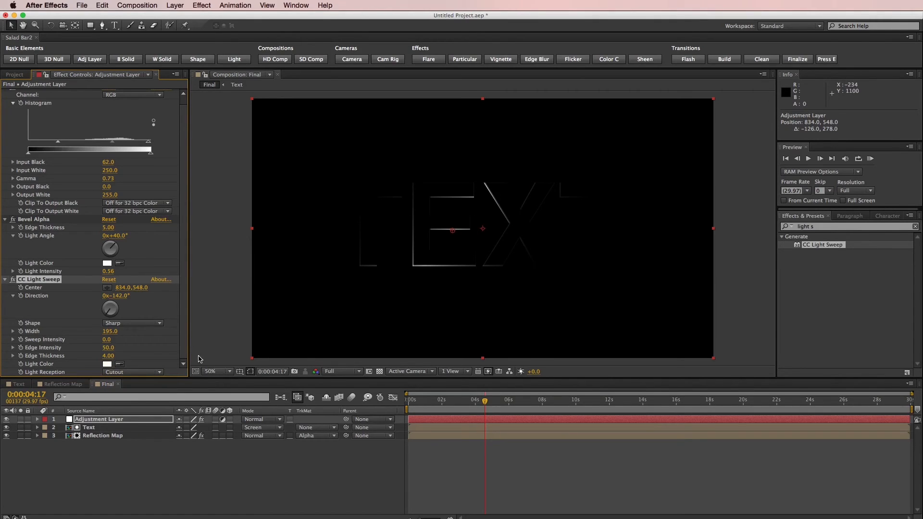
# Change CC Light Sweep to light reception Add, direction -131°, width 229 and edge thickness 2.80, and check it at 0:00:04:29
pyautogui.click(115, 373)
pyautogui.click(116, 380)
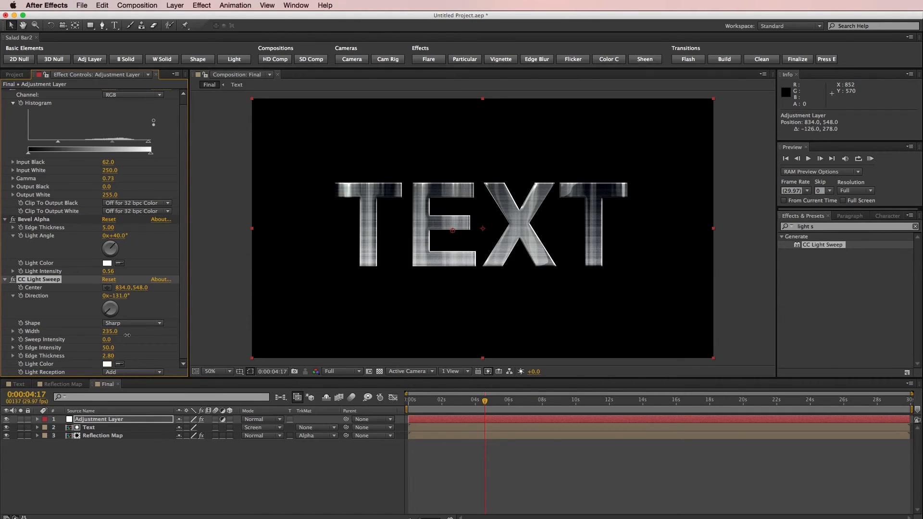
pyautogui.click(520, 446)
pyautogui.moveTo(483, 405)
pyautogui.mouseDown()
pyautogui.moveTo(390, 405)
pyautogui.moveTo(606, 404)
pyautogui.moveTo(491, 404)
pyautogui.mouseUp()
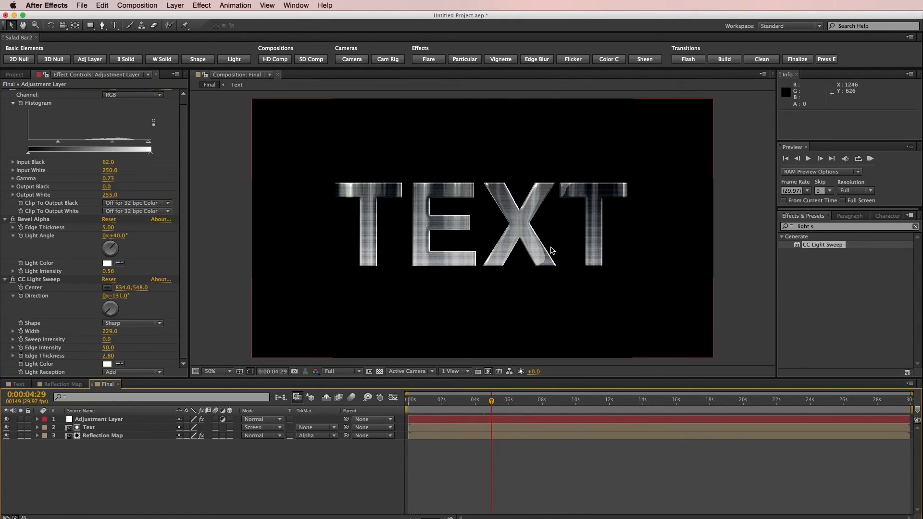
# Find the Circle effect and apply it to the Text layer in the Final composition
pyautogui.click(123, 436)
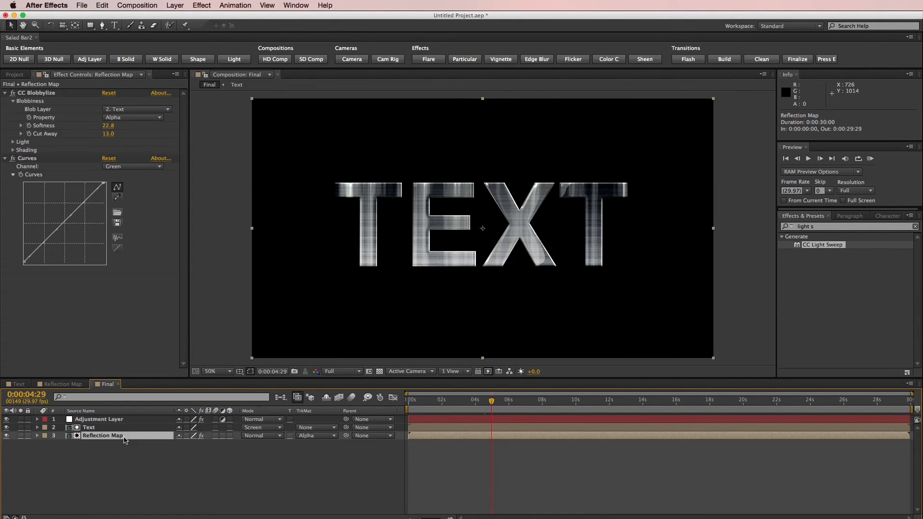
pyautogui.click(124, 428)
pyautogui.click(849, 225)
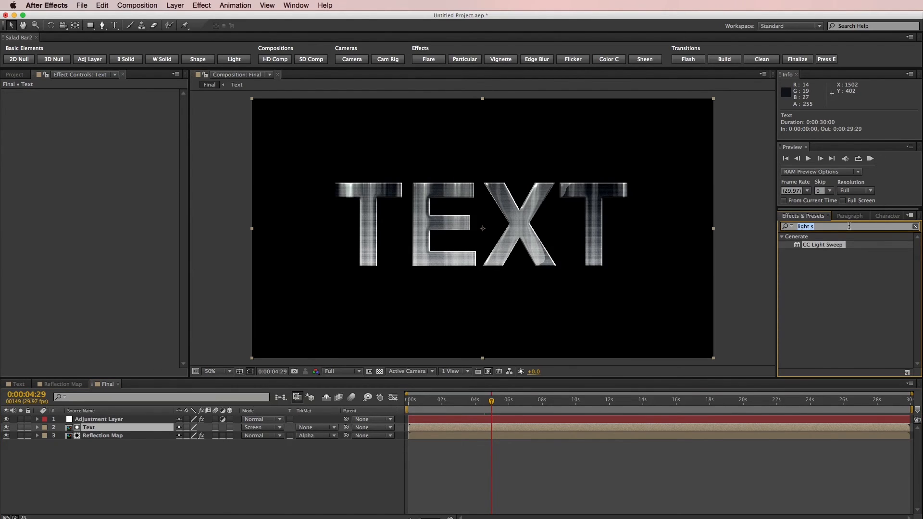
pyautogui.write('cicle')
pyautogui.press('BackSpace')
pyautogui.write('rcl')
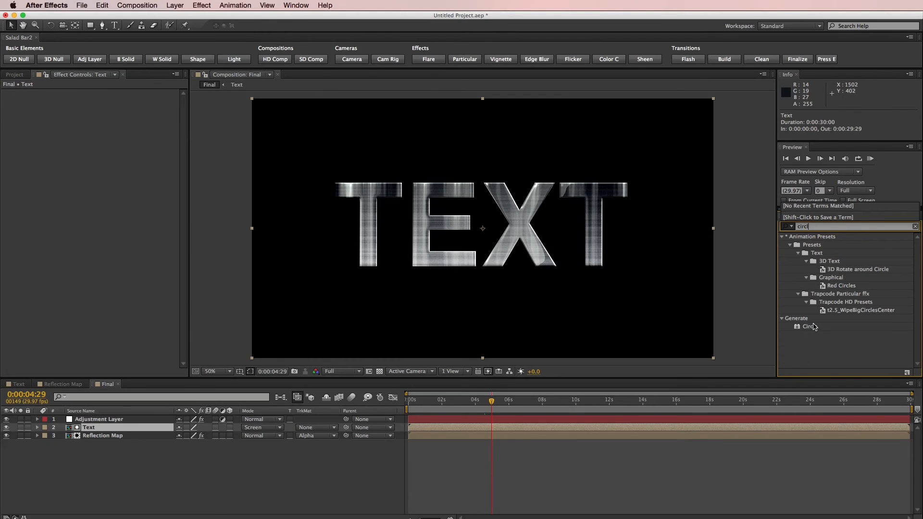
pyautogui.moveTo(813, 326); pyautogui.dragTo(795, 427)
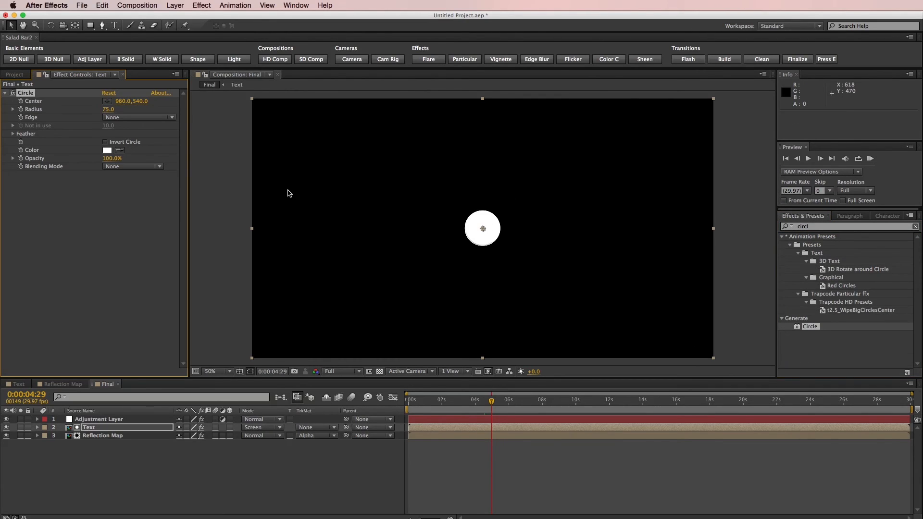
# Set the Circle effect to Add blending with center 1386, 676 and an orange color, C58133
pyautogui.click(124, 166)
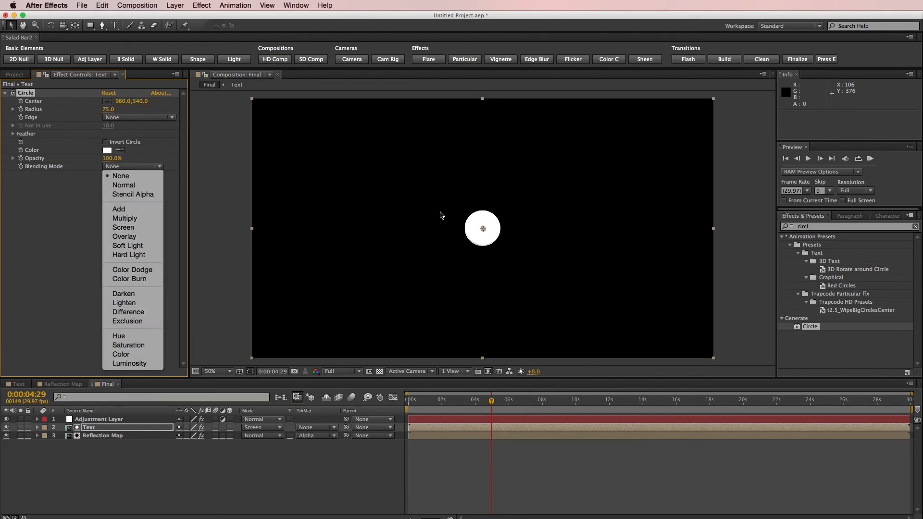
pyautogui.moveTo(483, 229); pyautogui.dragTo(596, 264)
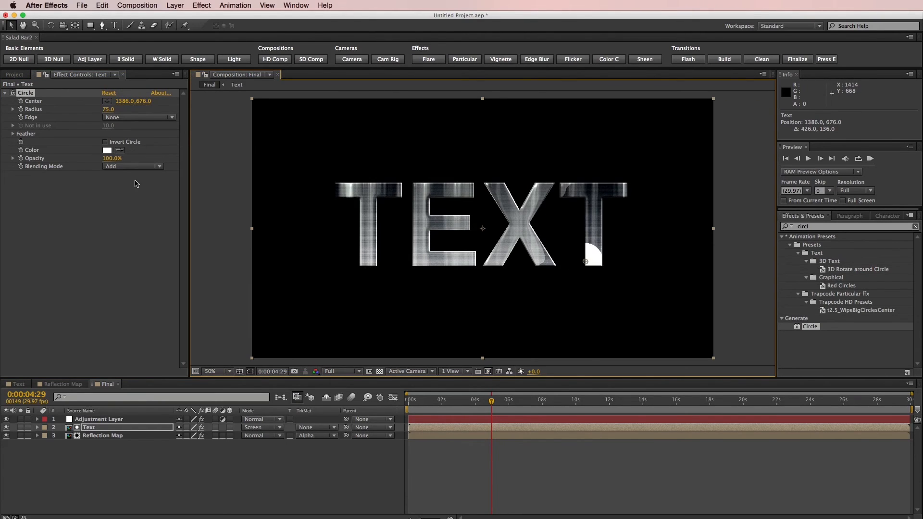
pyautogui.click(108, 151)
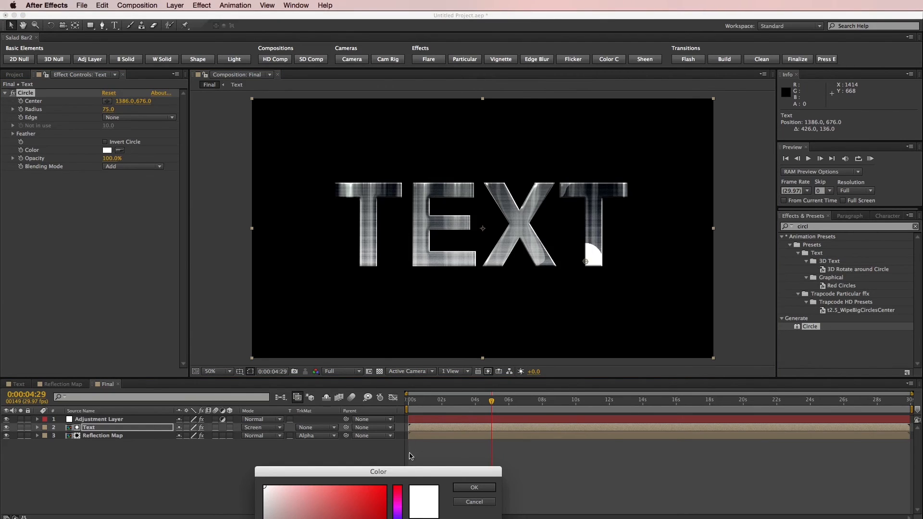
pyautogui.moveTo(404, 476); pyautogui.dragTo(401, 313)
pyautogui.moveTo(395, 423); pyautogui.dragTo(395, 435)
pyautogui.moveTo(323, 326); pyautogui.dragTo(352, 353)
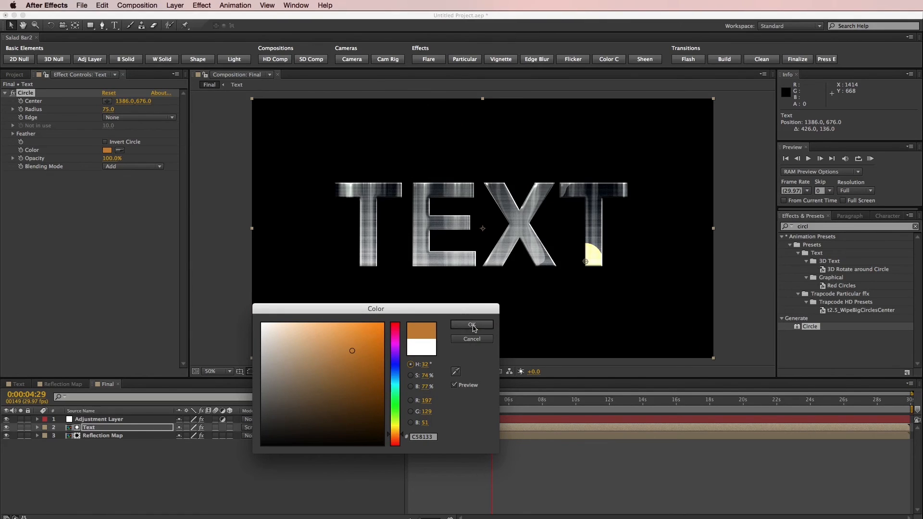
pyautogui.click(472, 324)
# Feather the orange circle's outer edge to 331 and move its center to 1346, 690
pyautogui.click(13, 134)
pyautogui.moveTo(107, 142); pyautogui.dragTo(276, 157)
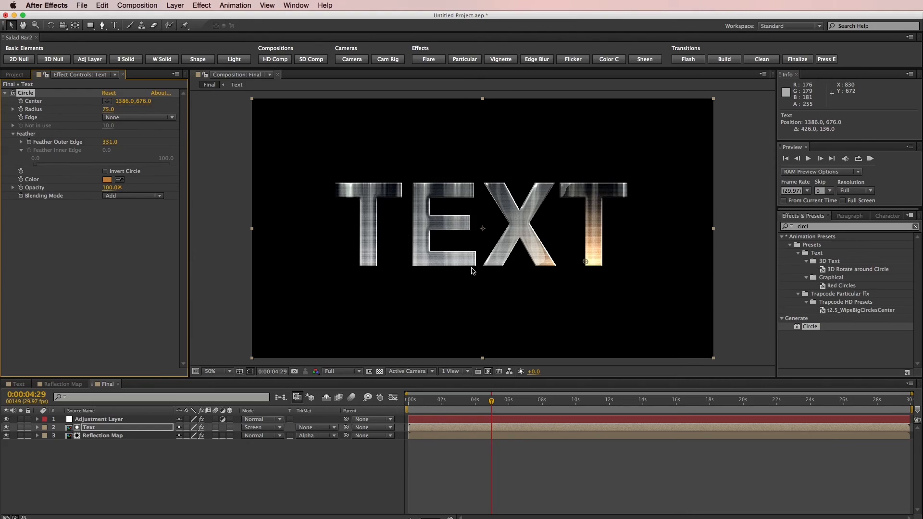
pyautogui.moveTo(585, 261)
pyautogui.mouseDown()
pyautogui.moveTo(561, 251)
pyautogui.moveTo(573, 263)
pyautogui.mouseUp()
# Duplicate the Circle effect and recolor the copy blue, about 26A0BA
pyautogui.click(23, 94)
pyautogui.press('super+d')
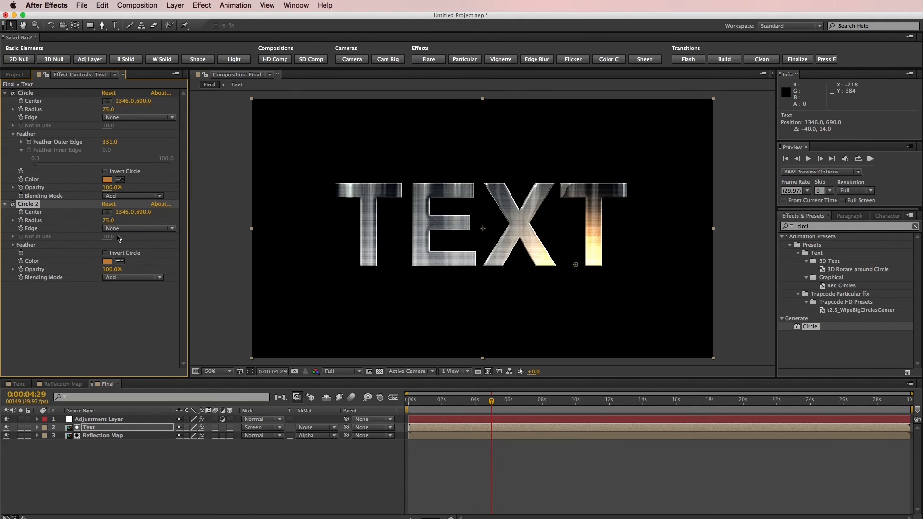
pyautogui.click(106, 261)
pyautogui.click(395, 386)
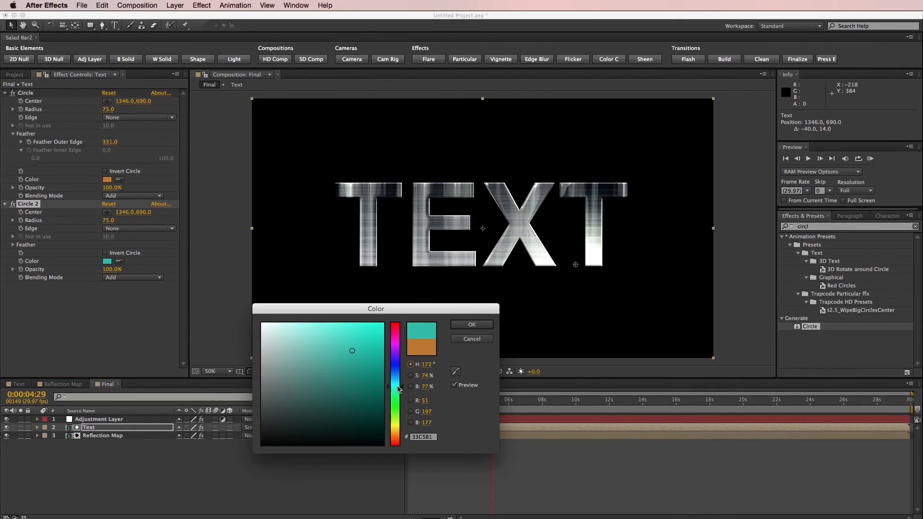
pyautogui.click(359, 356)
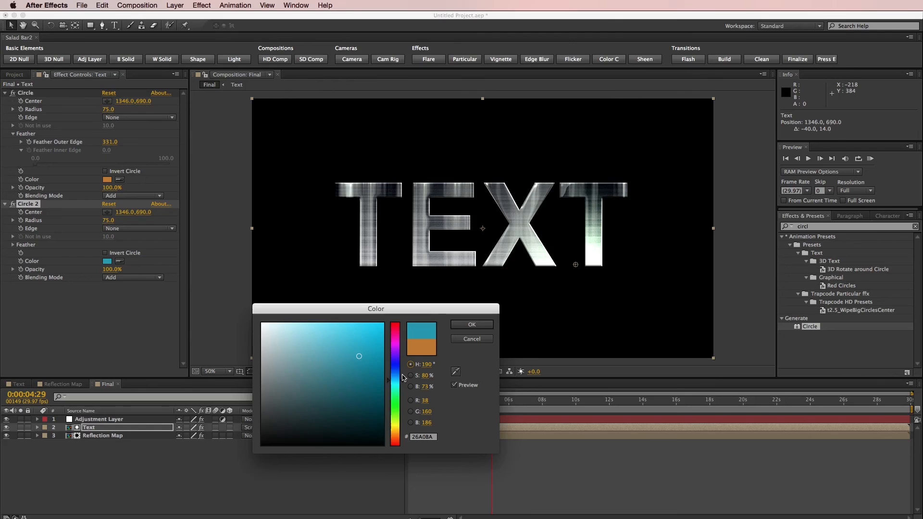
pyautogui.click(464, 325)
# Place the blue circle at 576, 240 above the first letters, with radius 51 and feather outer edge 477
pyautogui.moveTo(578, 268); pyautogui.dragTo(392, 159)
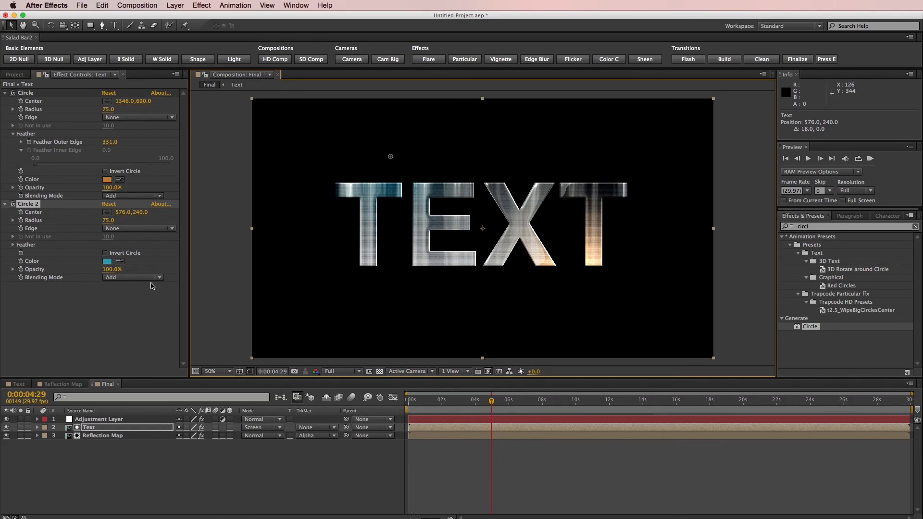
pyautogui.click(106, 220)
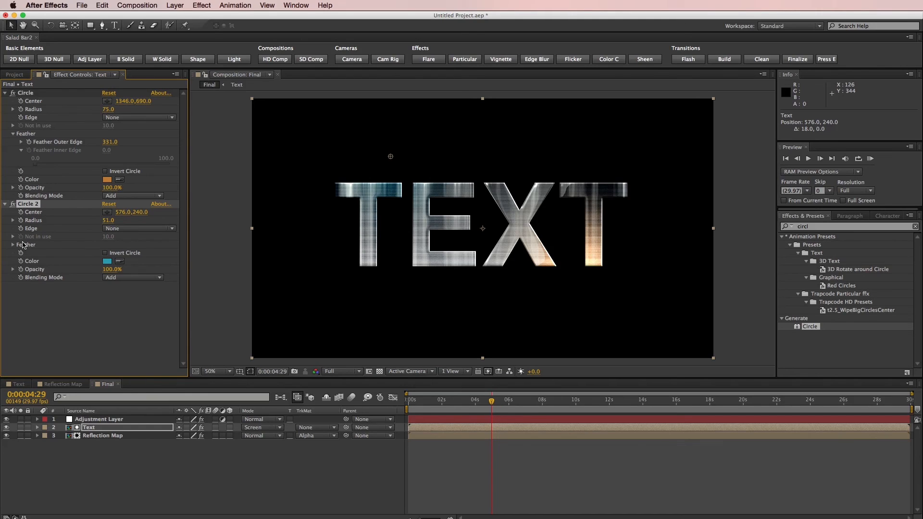
pyautogui.click(13, 245)
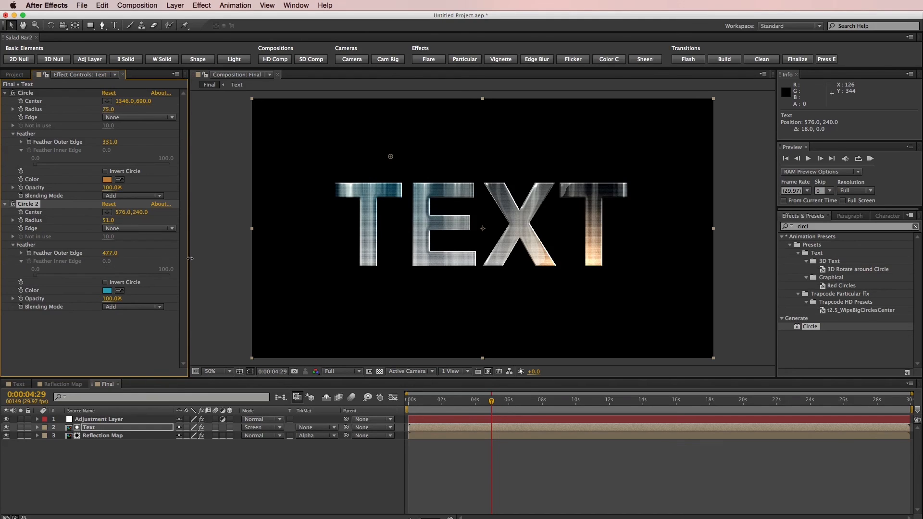
pyautogui.click(560, 494)
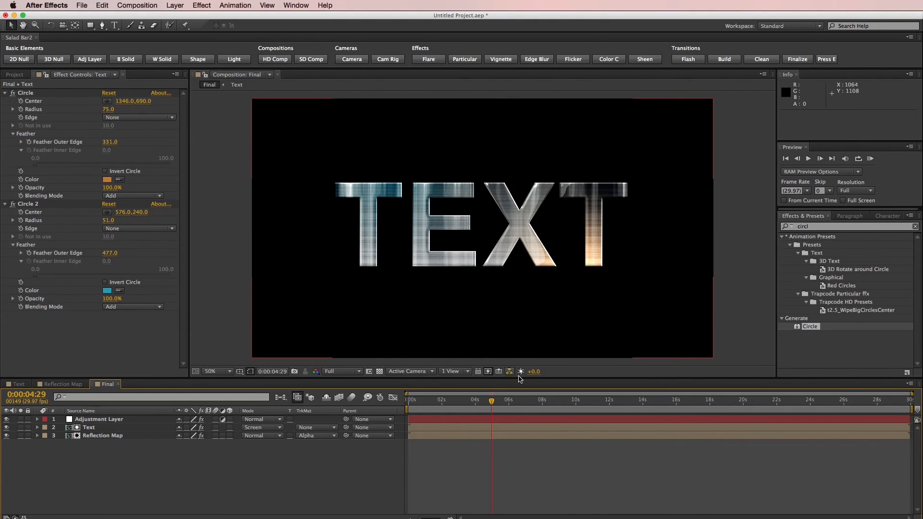
# End the work area at 0:00:09:16 and run a RAM preview of the Final composition
pyautogui.click(571, 400)
pyautogui.press('n')
pyautogui.press('KP_0')
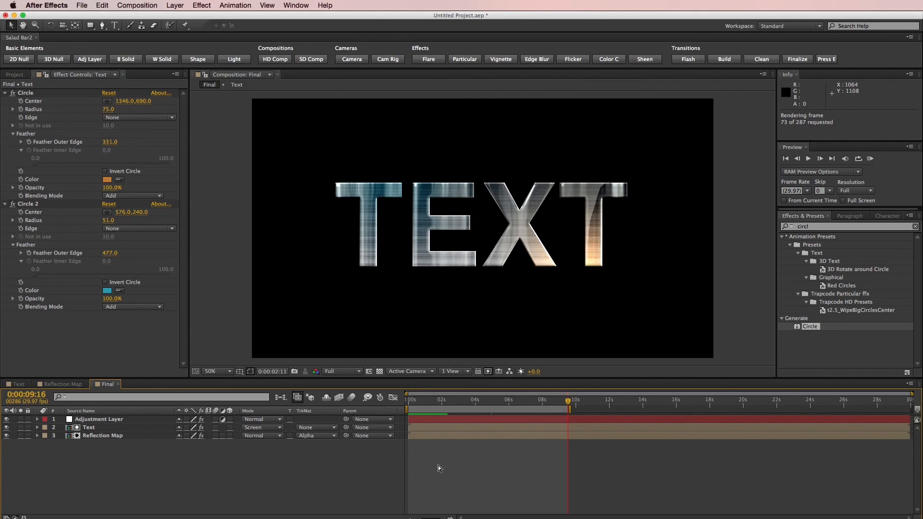
pyautogui.press('KP_3')
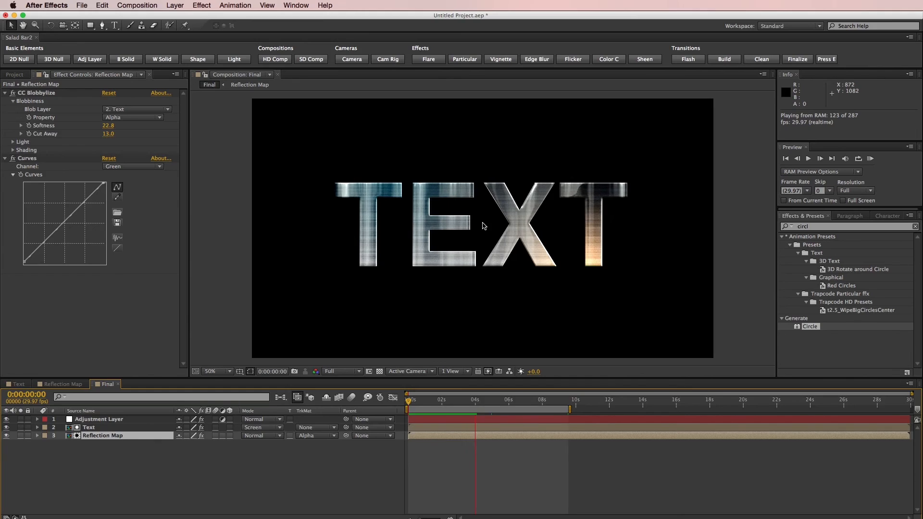
# Open the Reflection Map composition and set the Black Solid's Fractal Noise scale width to 171
pyautogui.doubleClick(423, 322)
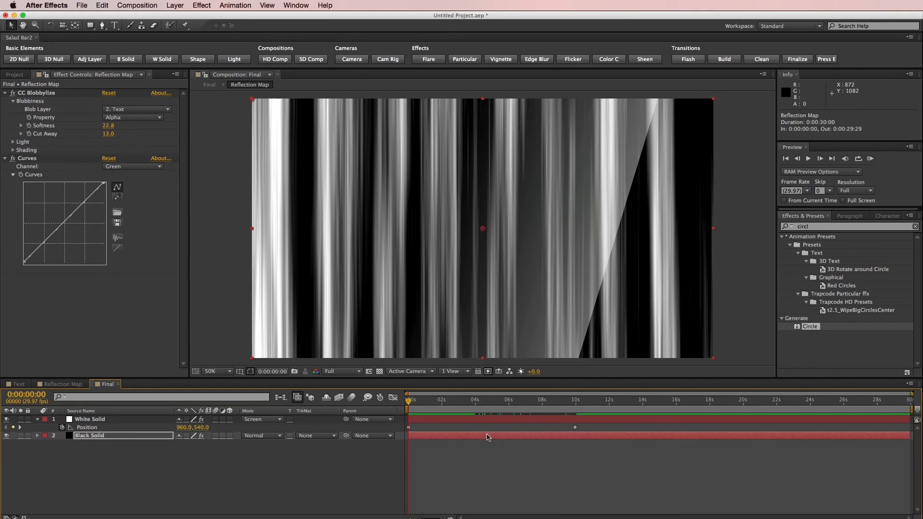
pyautogui.click(120, 436)
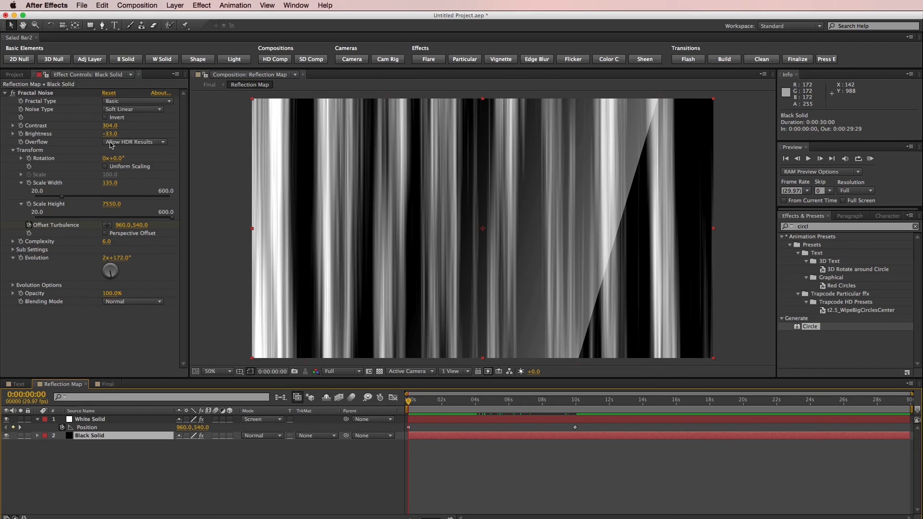
pyautogui.moveTo(109, 183); pyautogui.dragTo(118, 182)
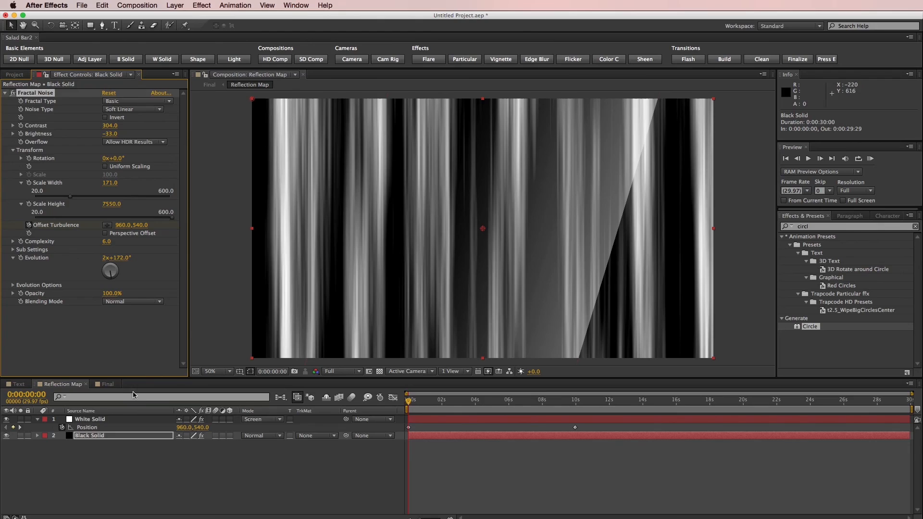
# Return to the Final composition and check the text reflections around two seconds into the animation
pyautogui.click(108, 383)
pyautogui.click(444, 406)
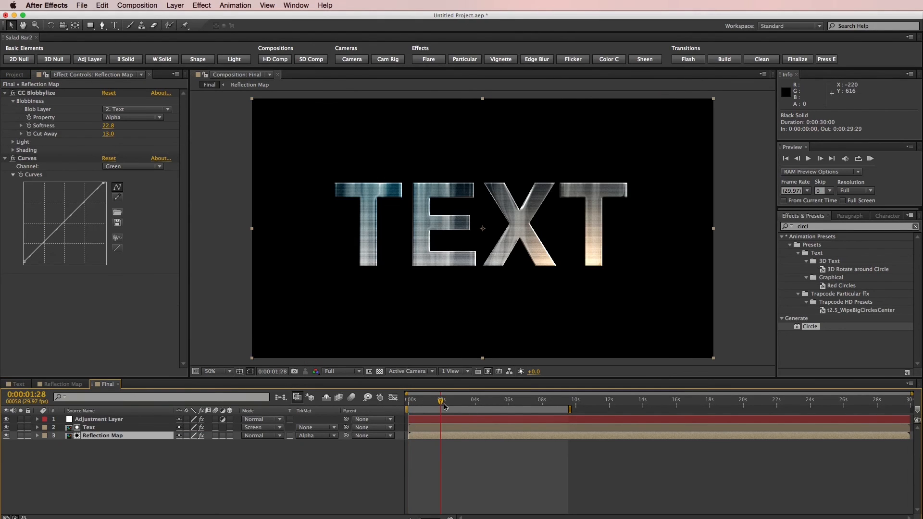
pyautogui.press('space')
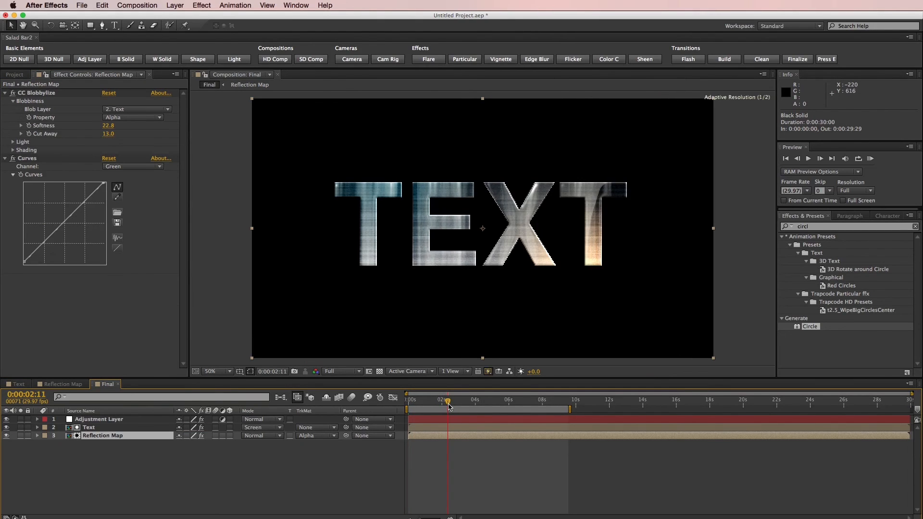
pyautogui.click(529, 480)
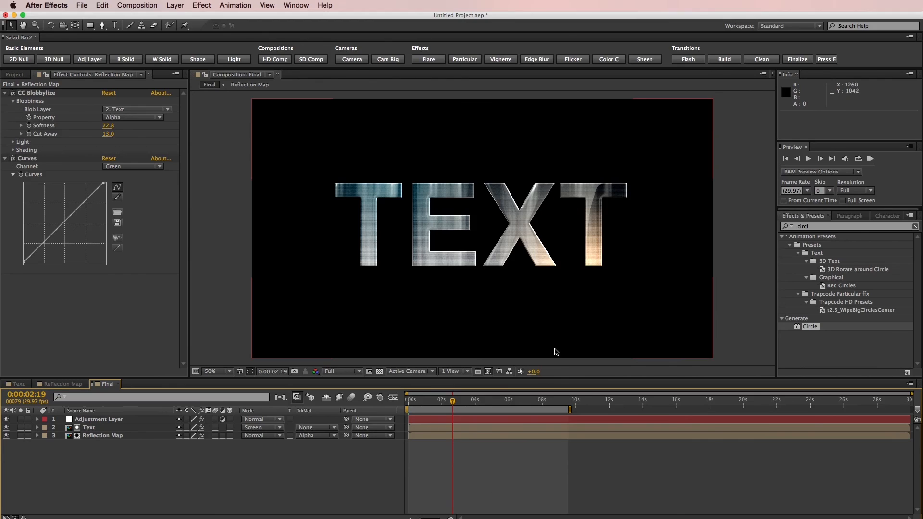